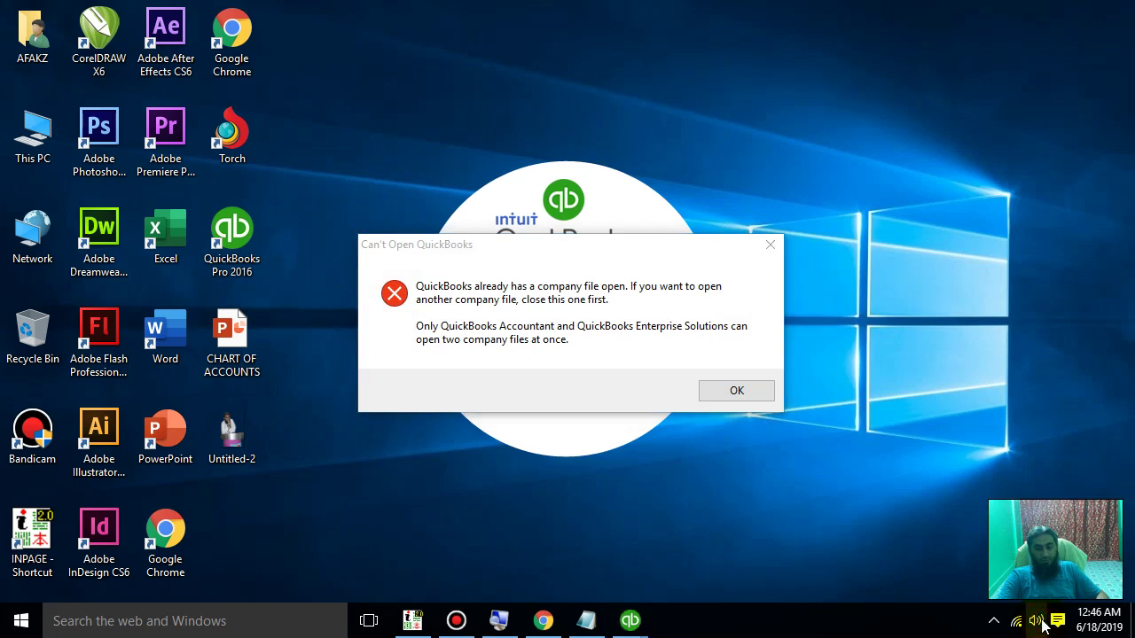
Mute the computer's speakers and dismiss the error about a company file already being open.
{"action": "left_click", "coordinate": [1039, 620]}
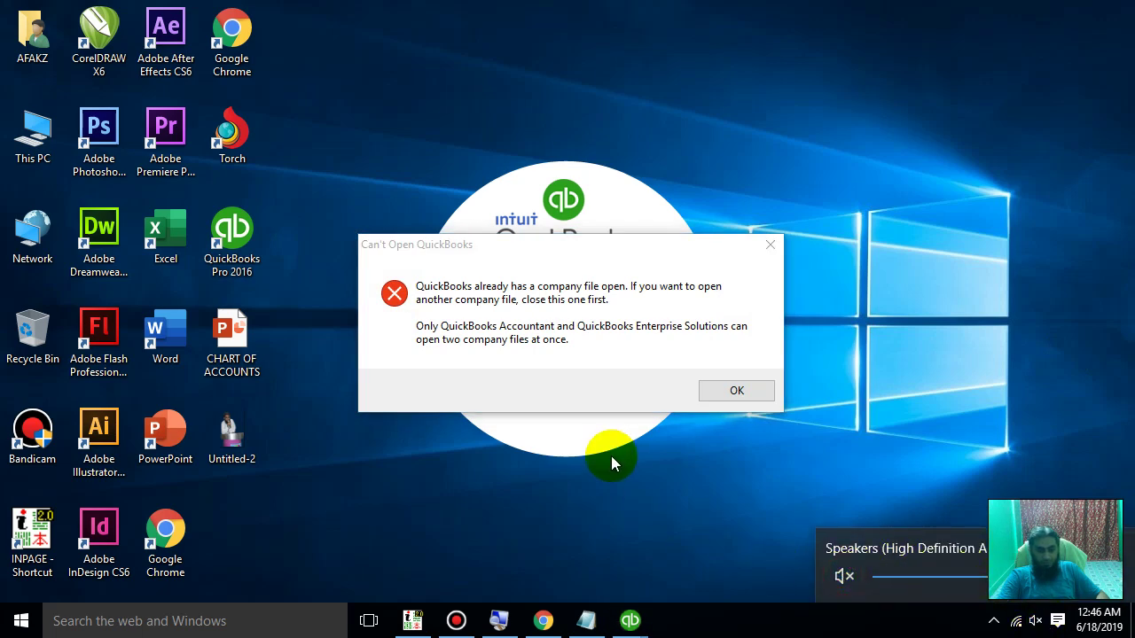
{"action": "left_click", "coordinate": [735, 391]}
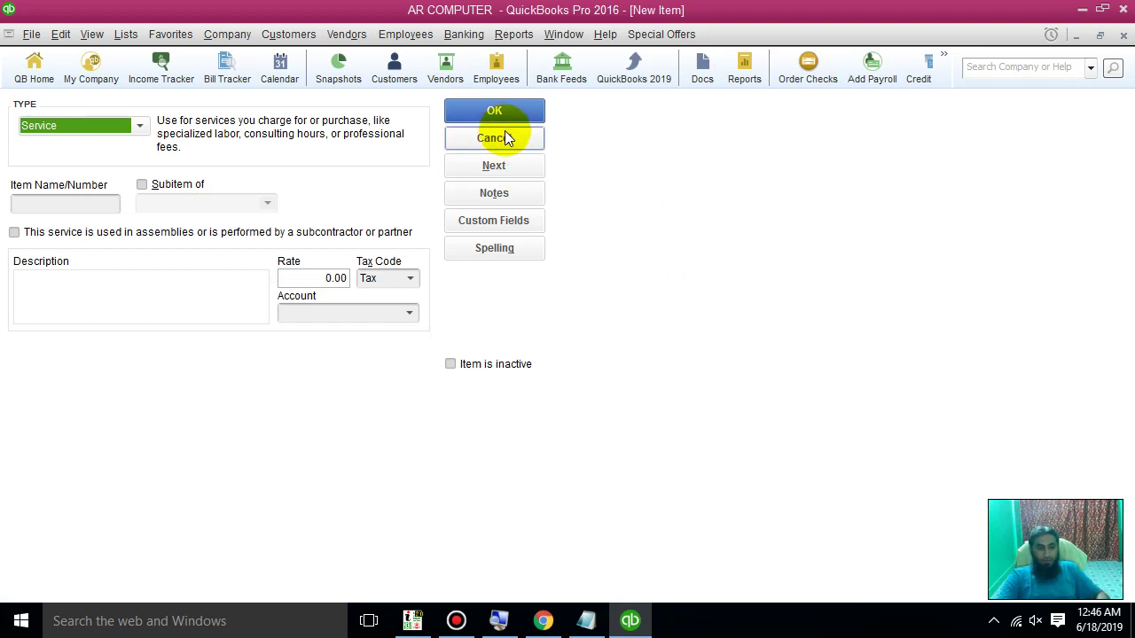
Cancel the blank new item and look over the service and inventory part types in the Item List before closing it.
{"action": "left_click", "coordinate": [506, 138]}
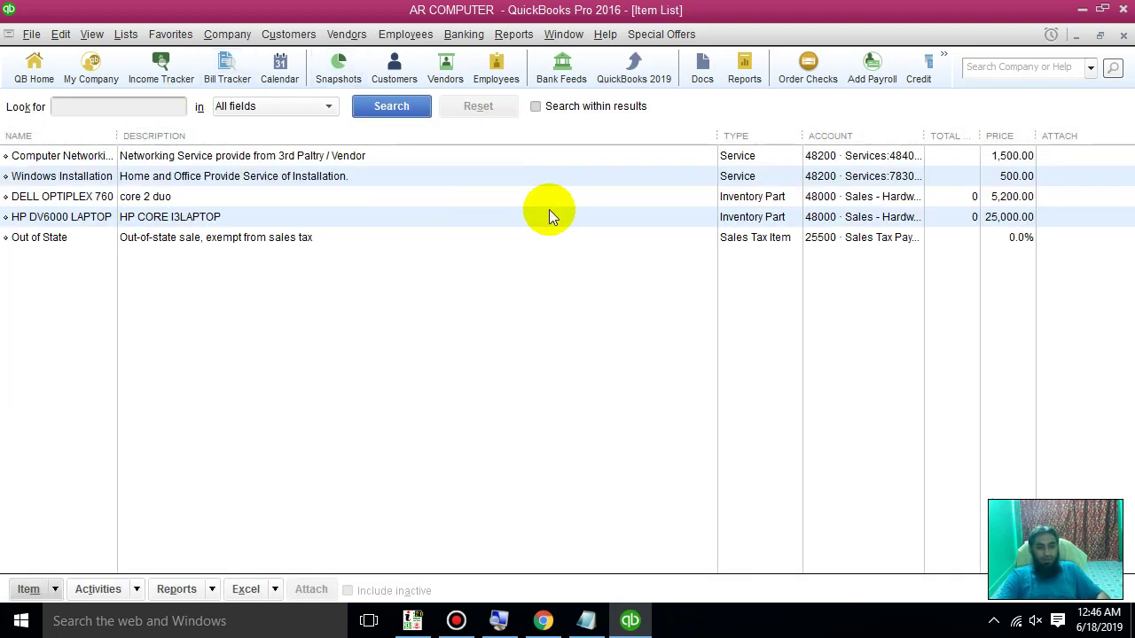
{"action": "left_click", "coordinate": [740, 157]}
{"action": "left_click", "coordinate": [739, 176]}
{"action": "left_click", "coordinate": [743, 196]}
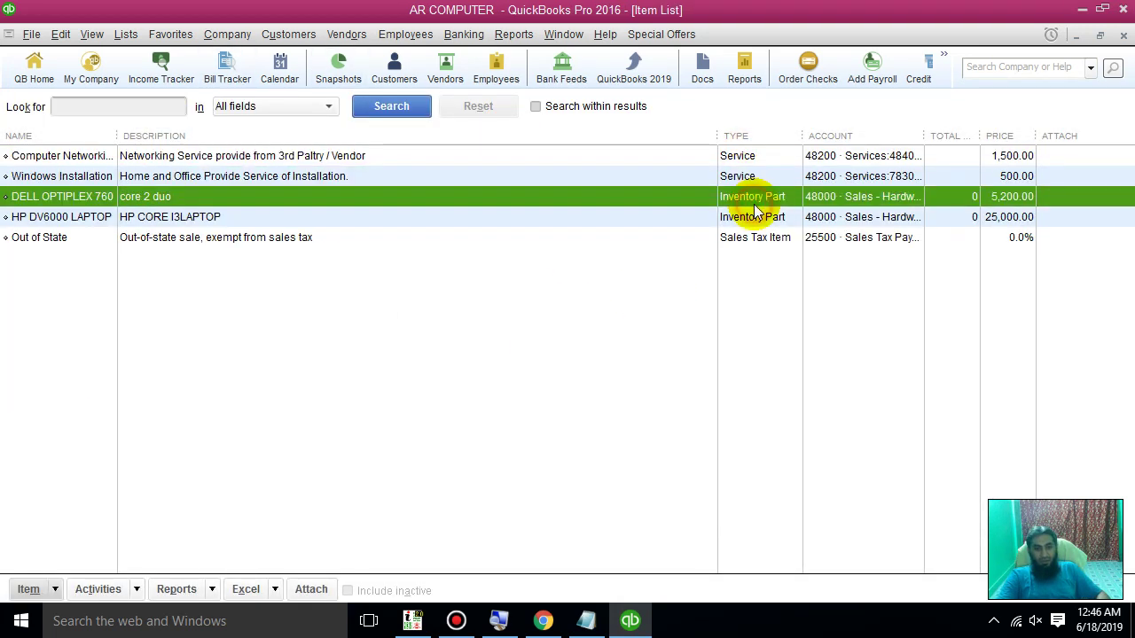
{"action": "left_click", "coordinate": [1122, 35]}
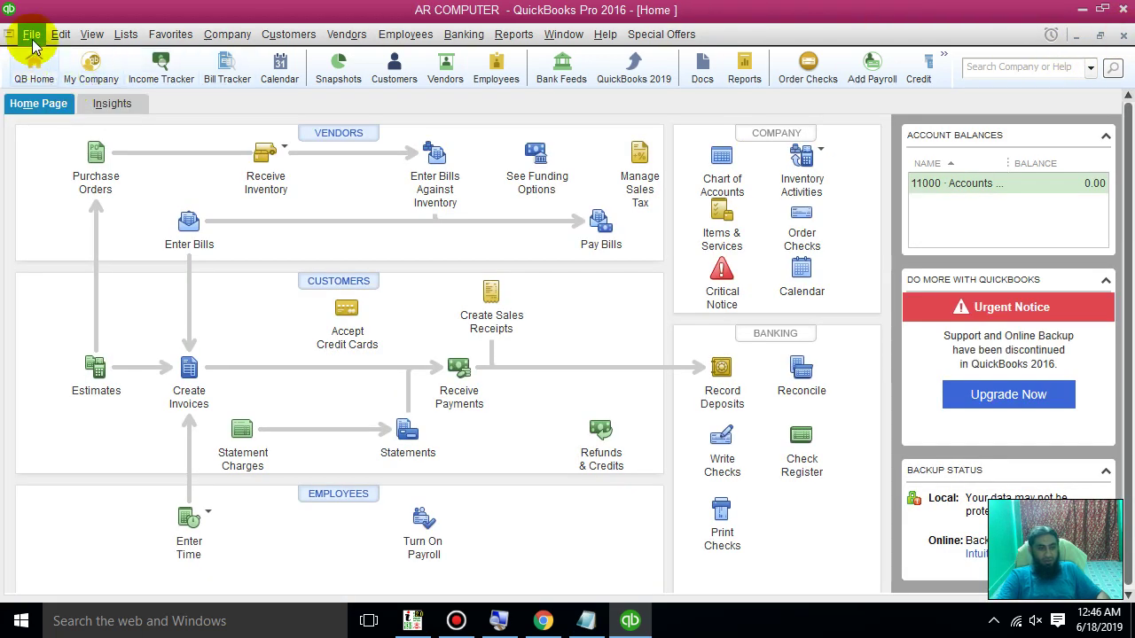
Open the Item List and look through its existing service and inventory part entries.
{"action": "left_click", "coordinate": [116, 33]}
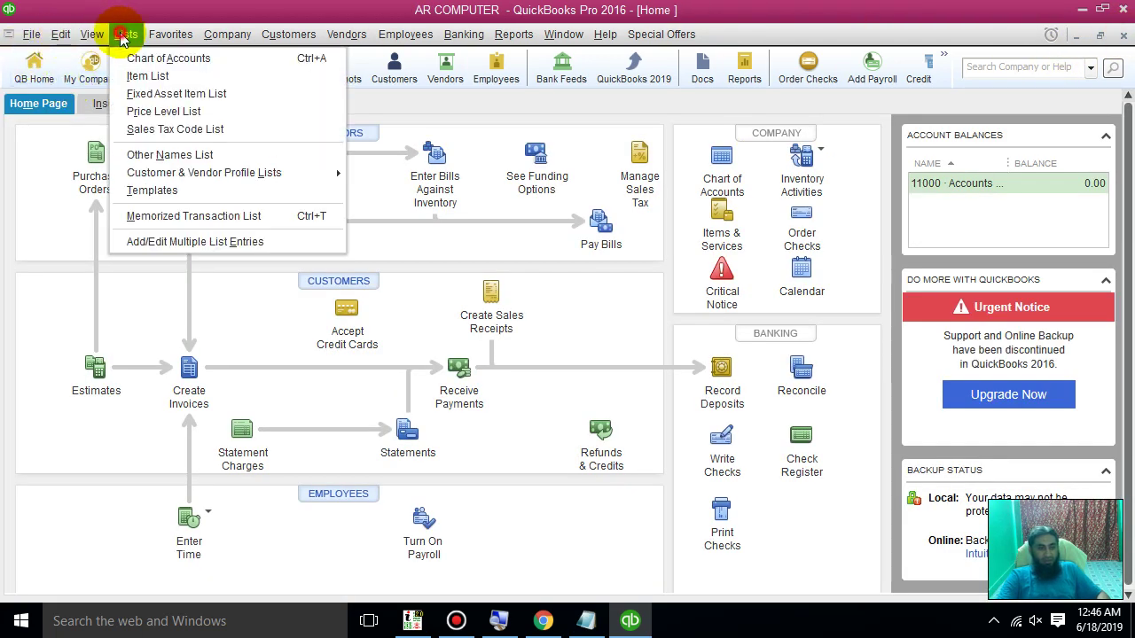
{"action": "left_click", "coordinate": [150, 78]}
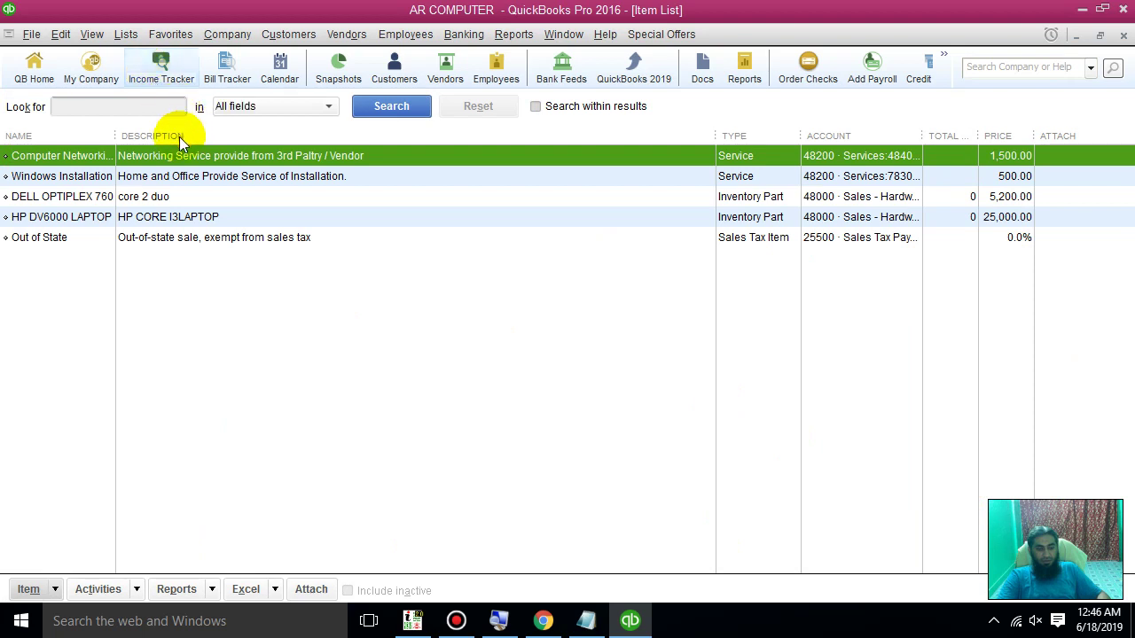
{"action": "left_click", "coordinate": [181, 181]}
{"action": "left_click", "coordinate": [181, 200]}
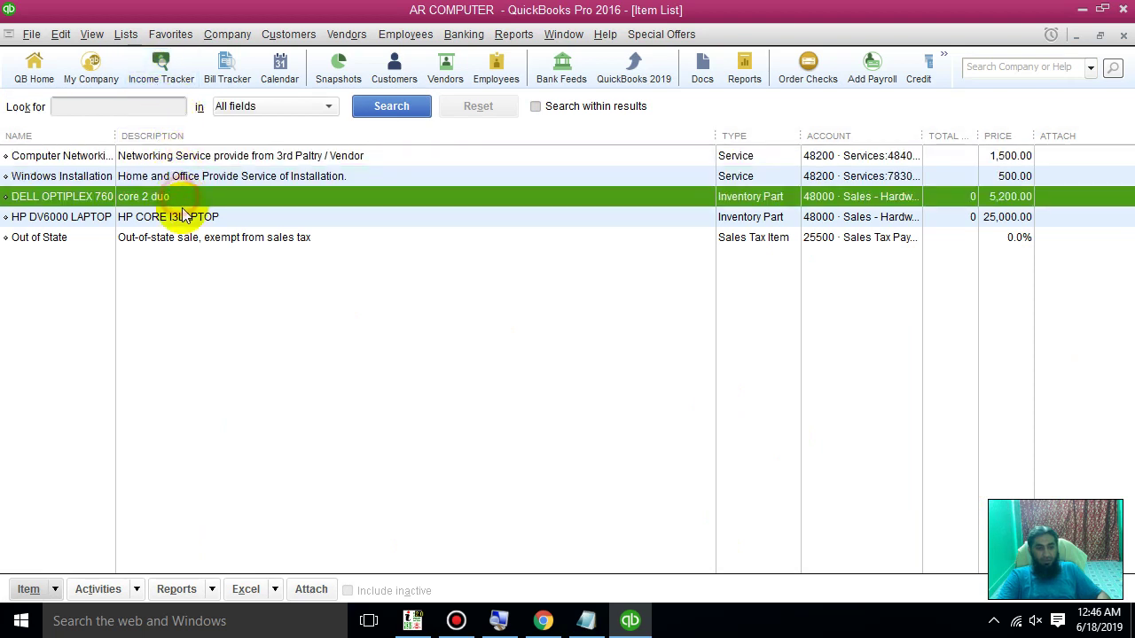
{"action": "left_click", "coordinate": [180, 216]}
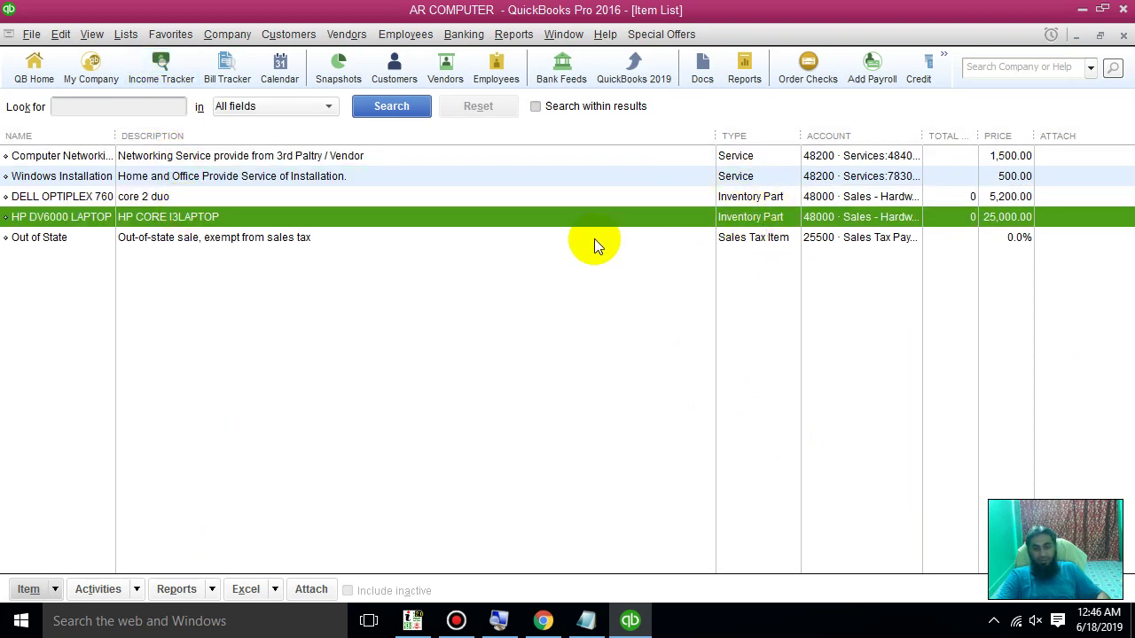
{"action": "left_click", "coordinate": [556, 318]}
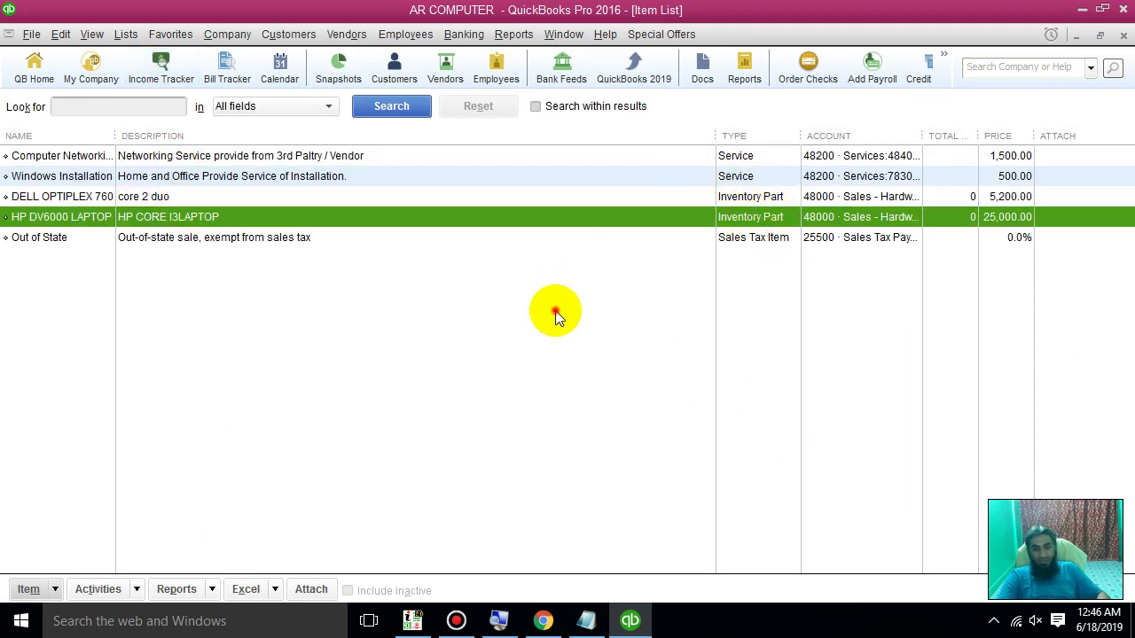
Start a new Non-inventory Part item named "Paper" with the description "Paper for printing use in Office.".
{"action": "right_click", "coordinate": [219, 275]}
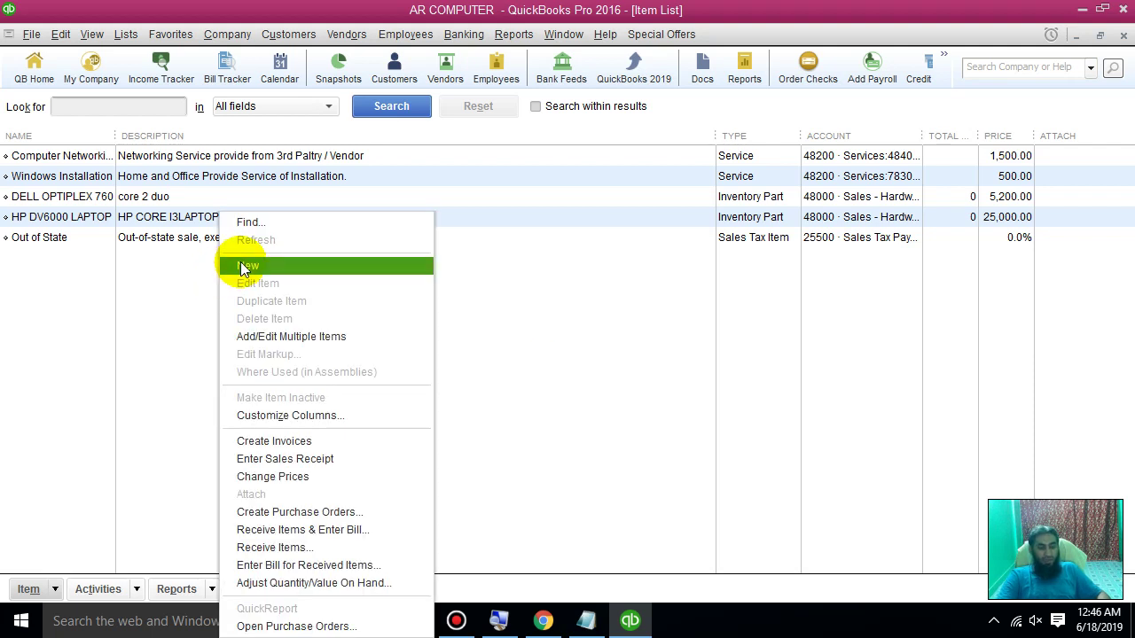
{"action": "left_click", "coordinate": [242, 266]}
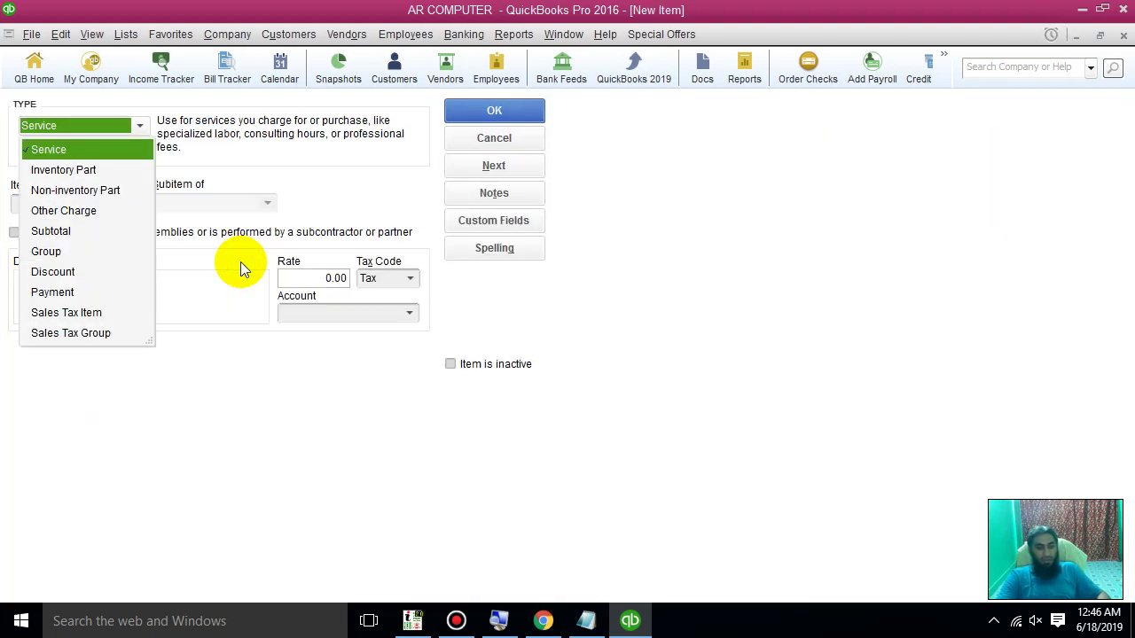
{"action": "left_click", "coordinate": [87, 192]}
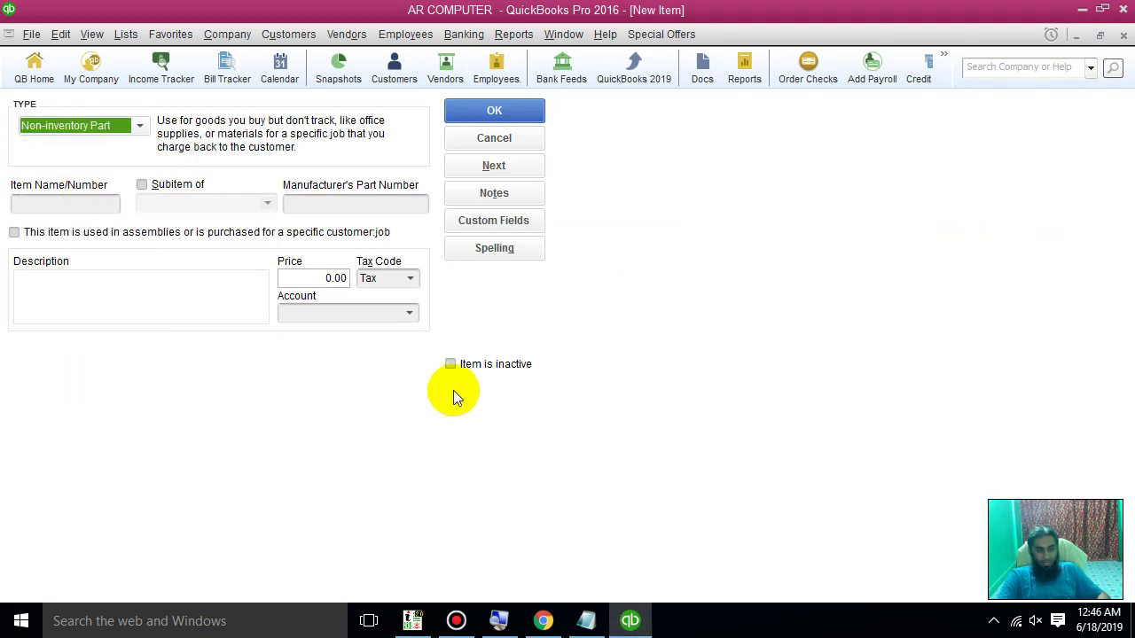
{"action": "left_click", "coordinate": [94, 205]}
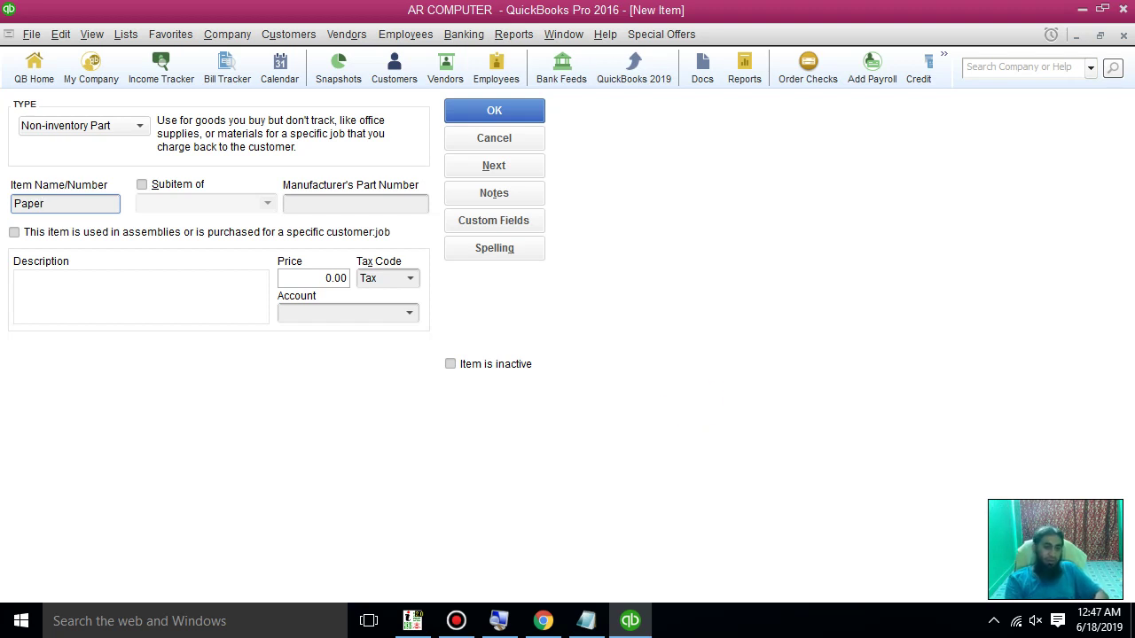
{"action": "left_click", "coordinate": [159, 291]}
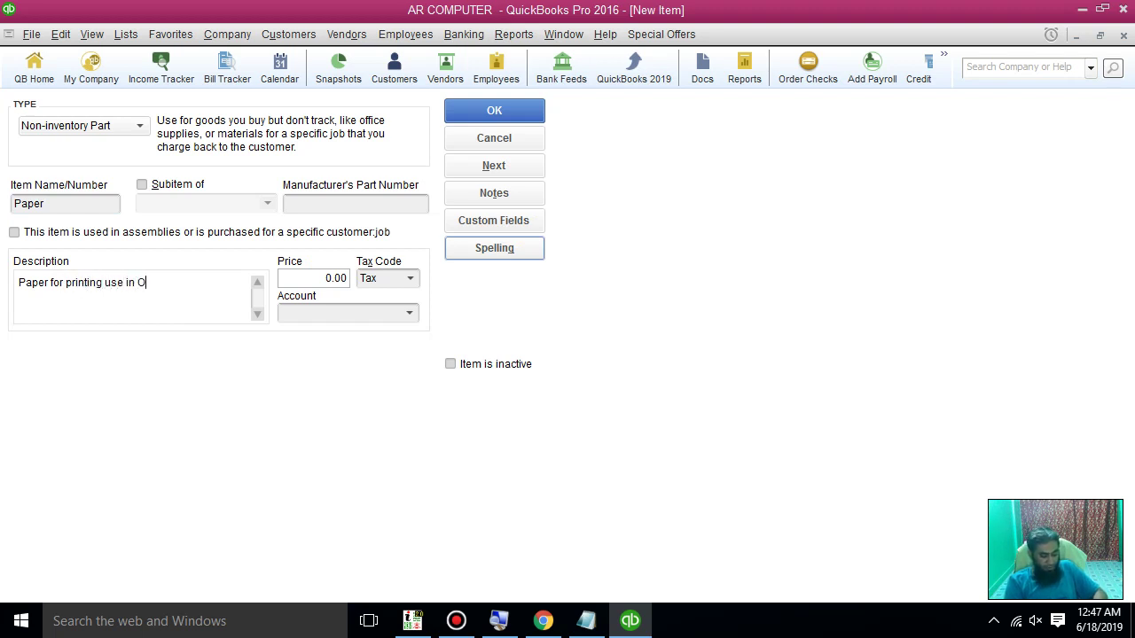
{"action": "type", "text": "."}
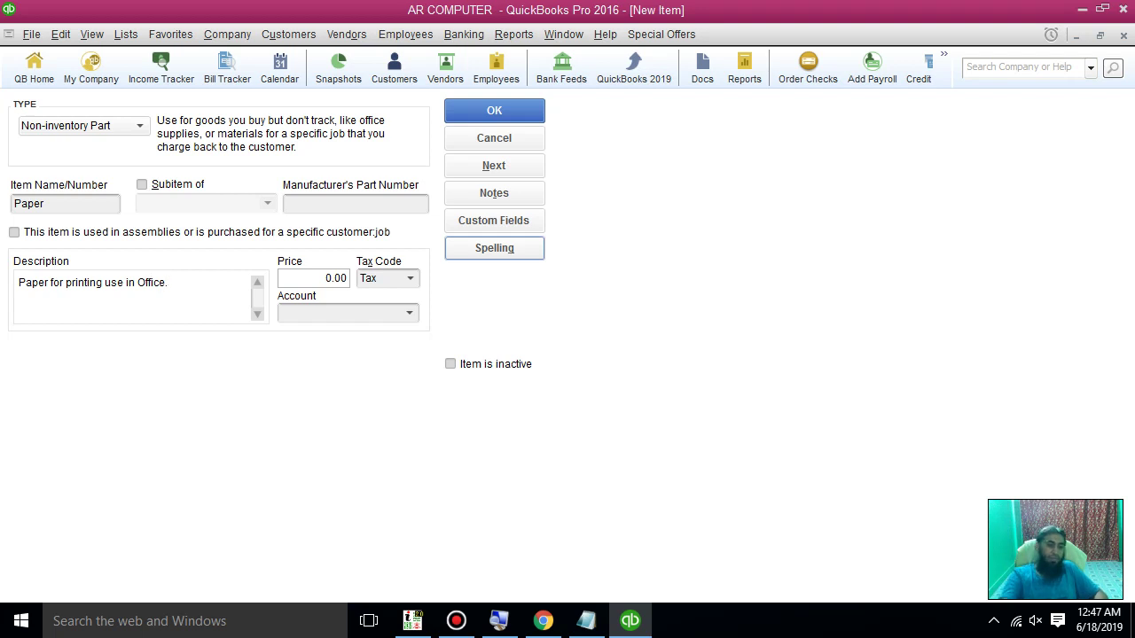
Set the Paper item's price to 250 and its tax code to Non.
{"action": "left_click", "coordinate": [326, 278]}
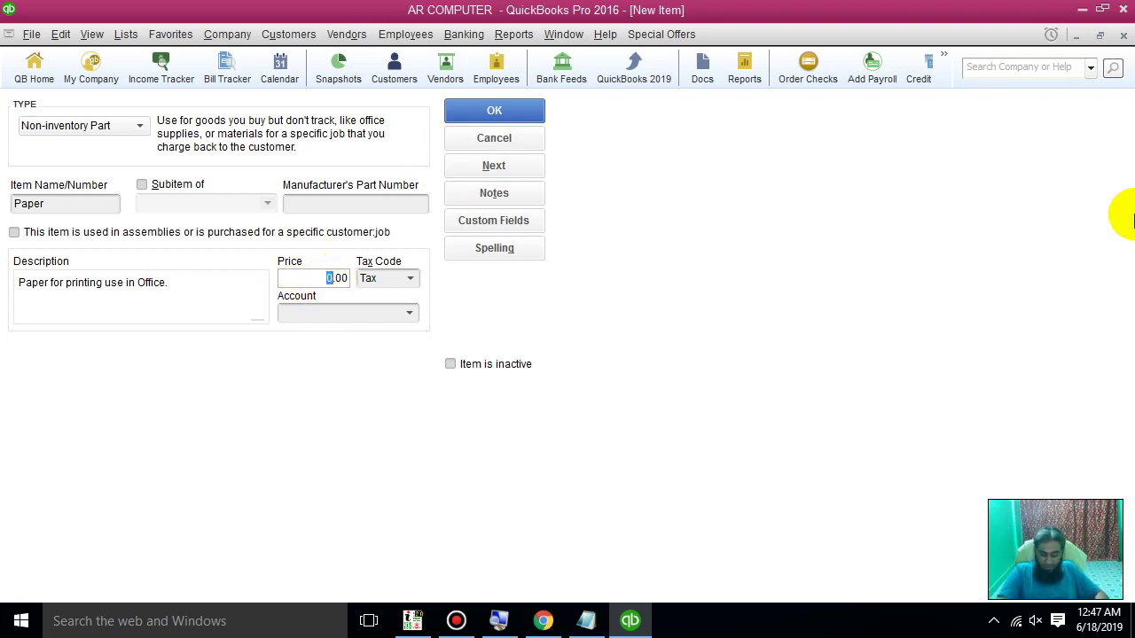
{"action": "type", "text": "250"}
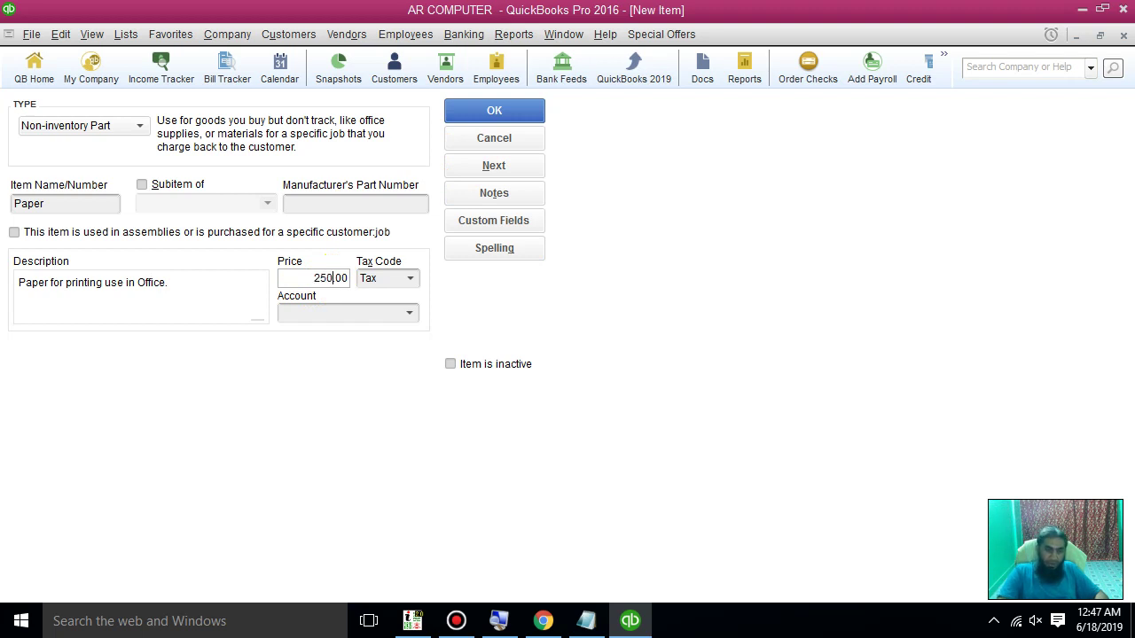
{"action": "left_click", "coordinate": [409, 278]}
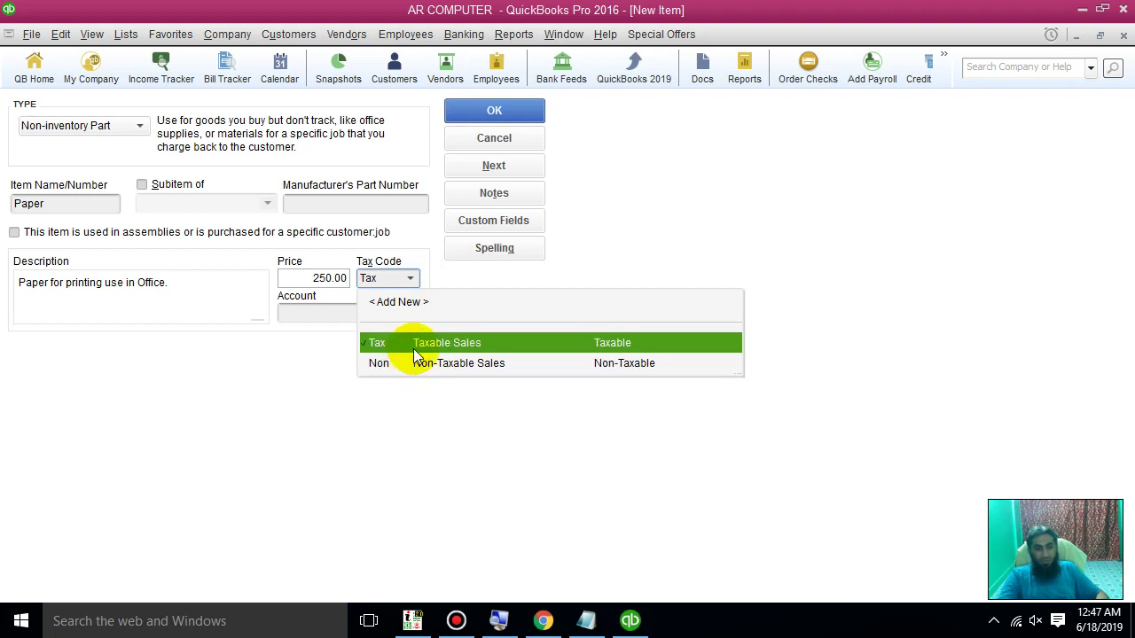
{"action": "left_click", "coordinate": [429, 363]}
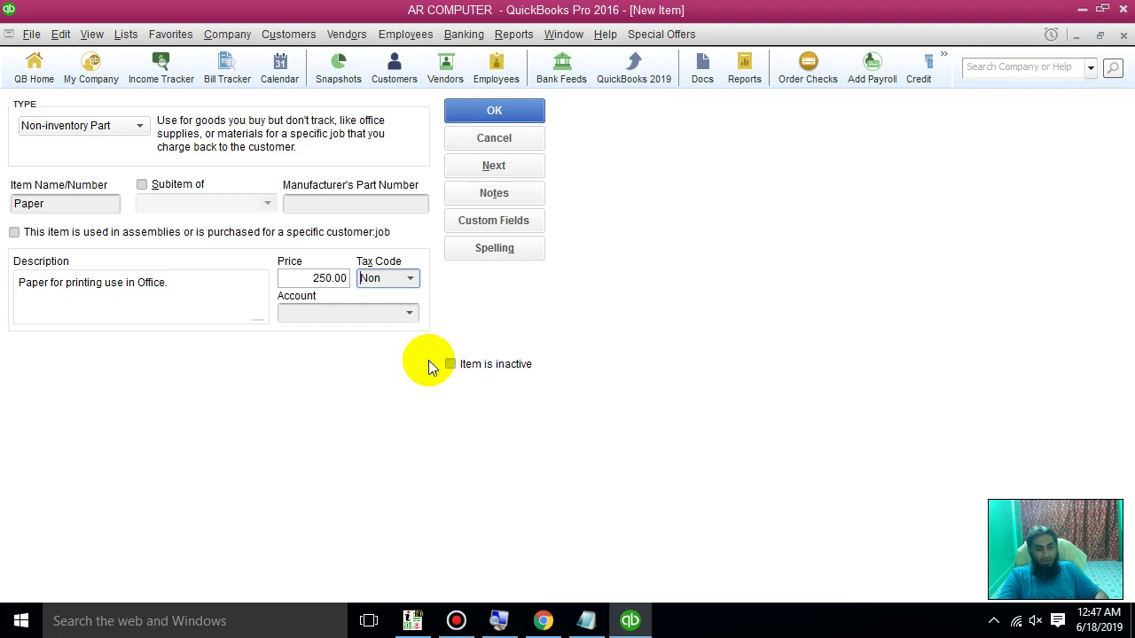
Assign the Paper item to the 61700 Computer and Internet Expenses account and save it.
{"action": "left_click", "coordinate": [421, 314]}
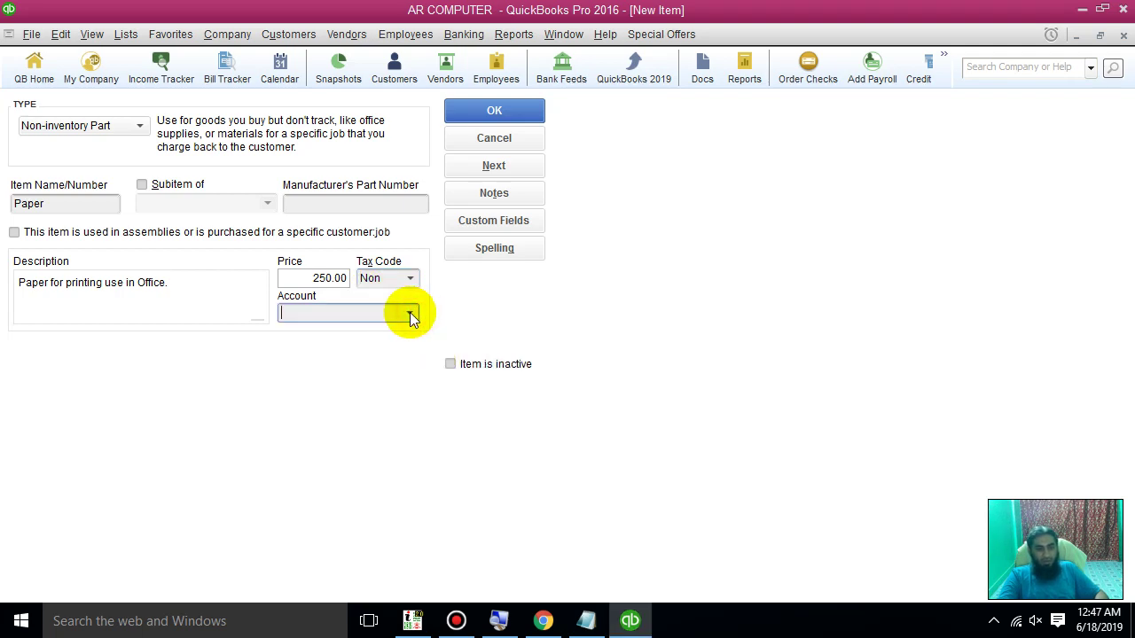
{"action": "scroll", "coordinate": [578, 428], "scroll_direction": "down", "scroll_amount": 3}
{"action": "scroll", "coordinate": [578, 428], "scroll_direction": "down", "scroll_amount": 4}
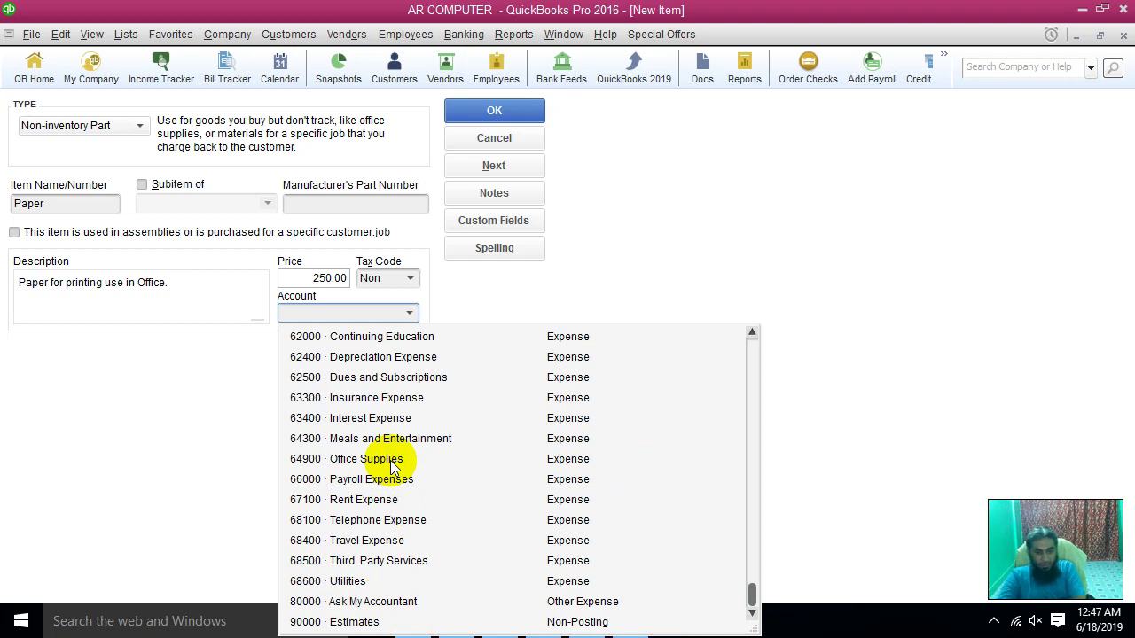
{"action": "scroll", "coordinate": [395, 443], "scroll_direction": "up", "scroll_amount": 2}
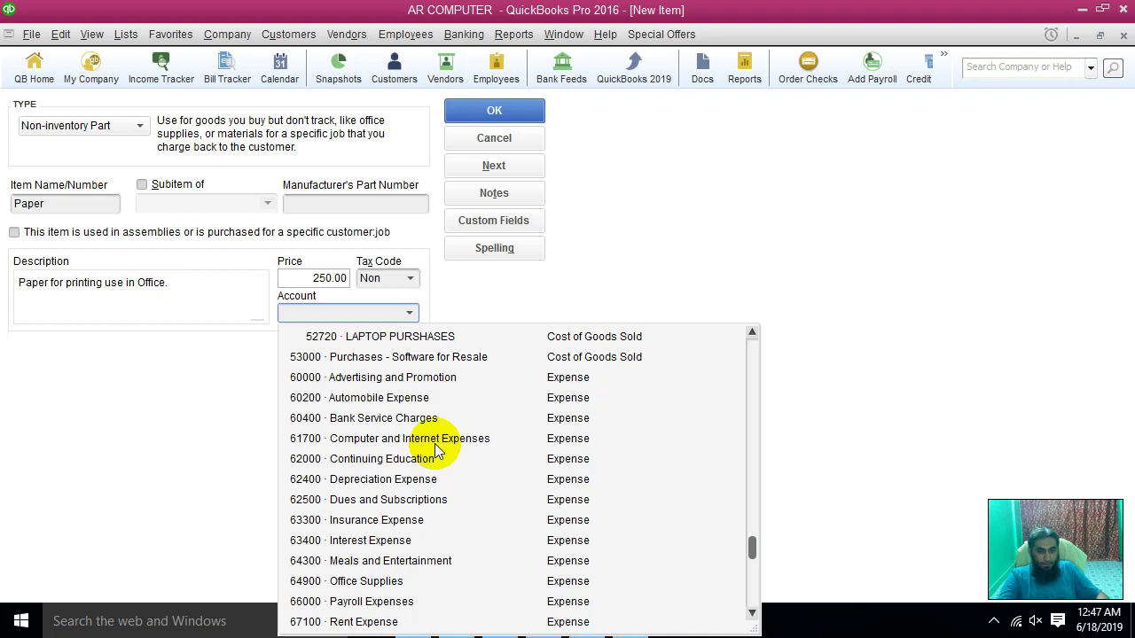
{"action": "left_click", "coordinate": [435, 441]}
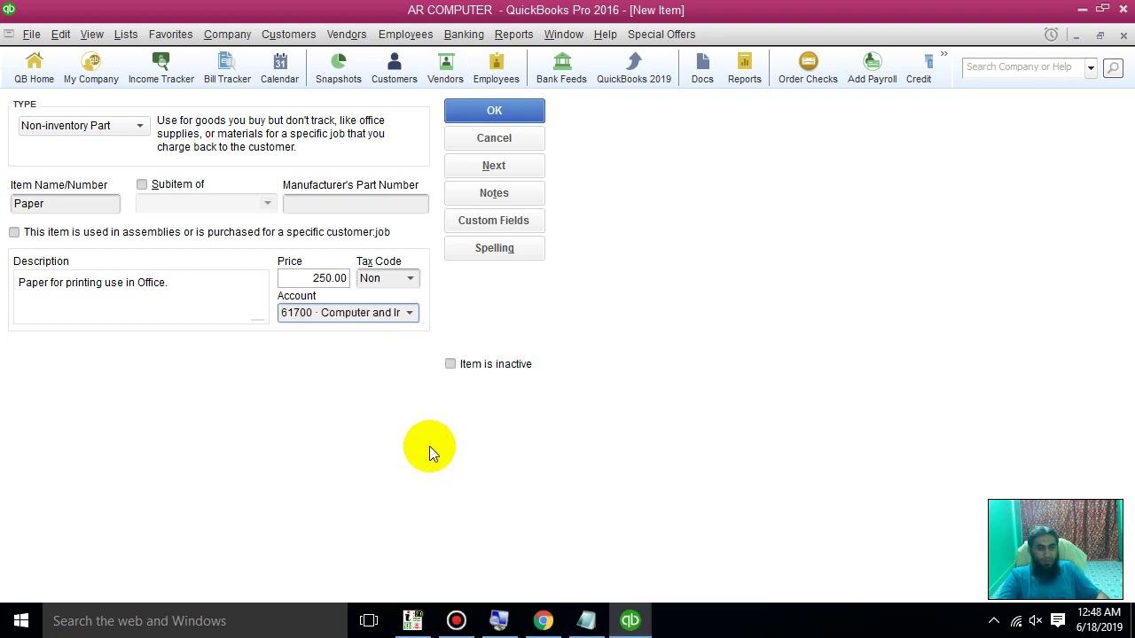
{"action": "left_click", "coordinate": [496, 111]}
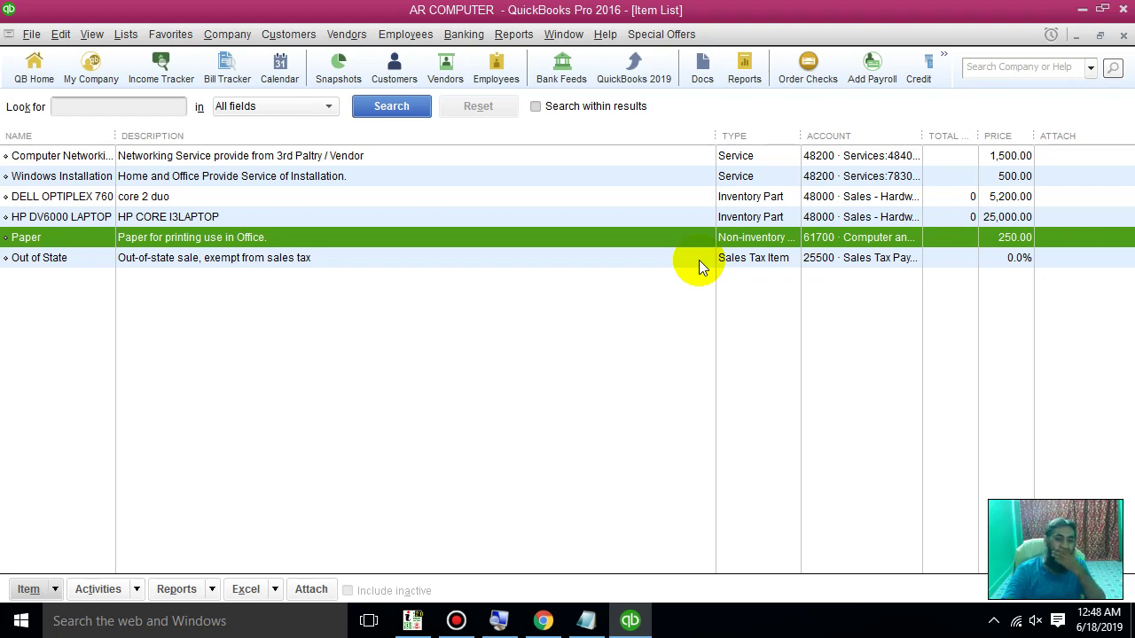
Start another new item of type Inventory Part and name it "Packing".
{"action": "right_click", "coordinate": [210, 363]}
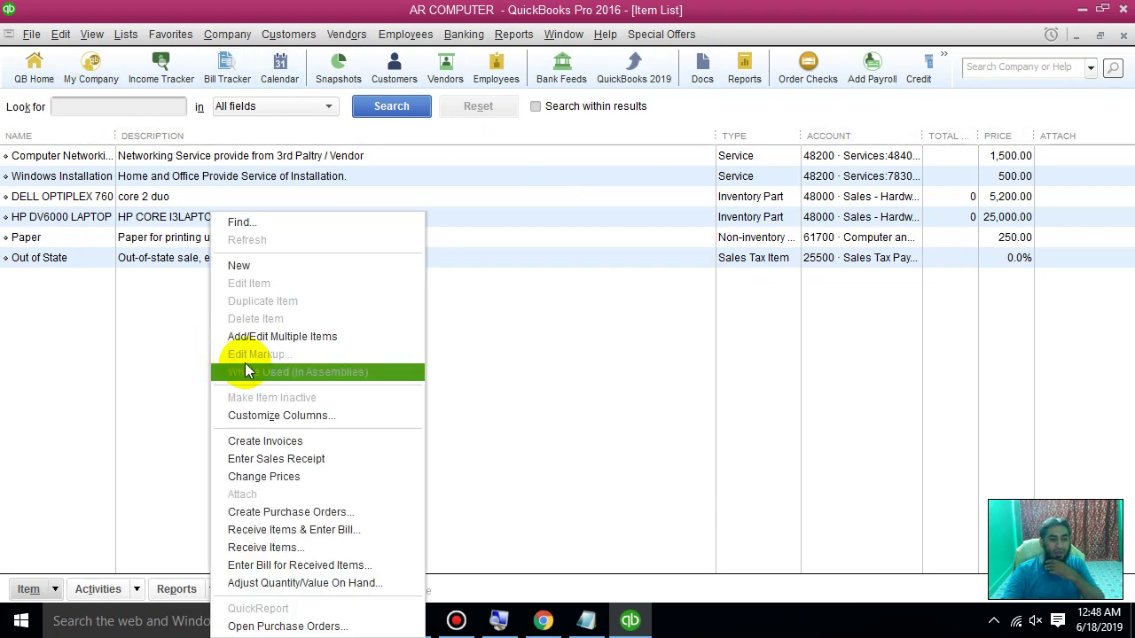
{"action": "left_click", "coordinate": [270, 269]}
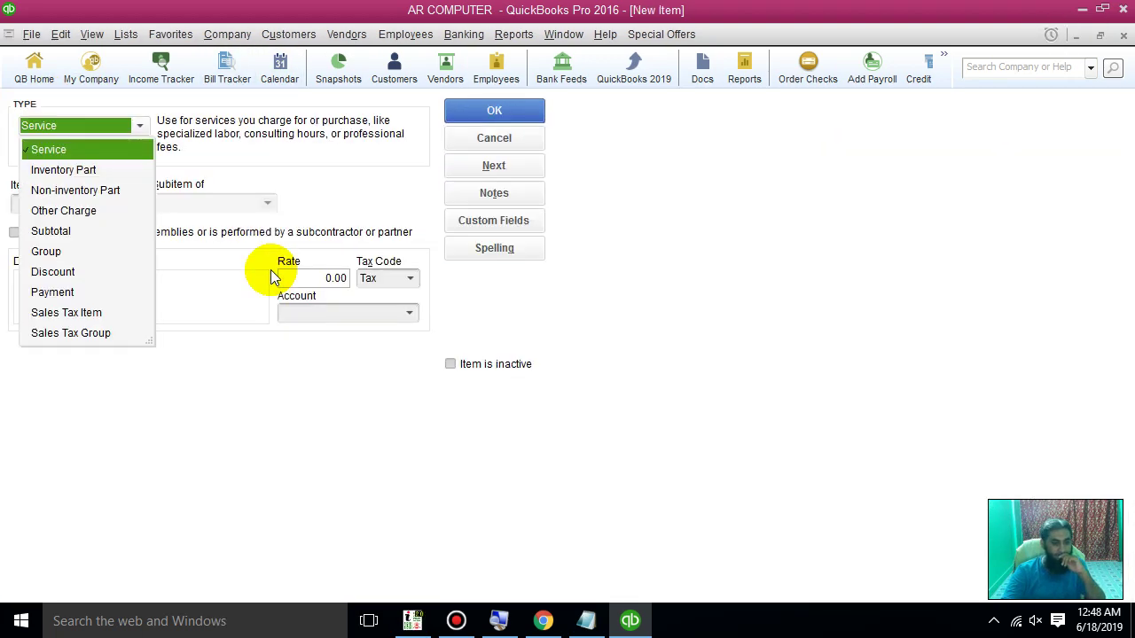
{"action": "left_click", "coordinate": [62, 169]}
{"action": "left_click", "coordinate": [98, 198]}
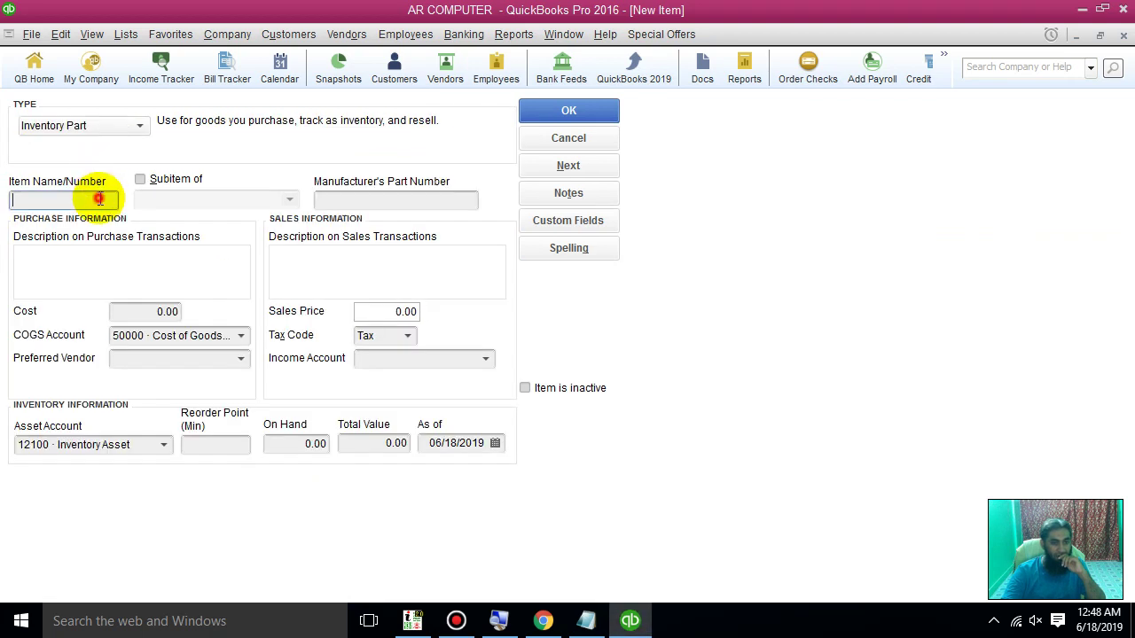
{"action": "type", "text": "Pa"}
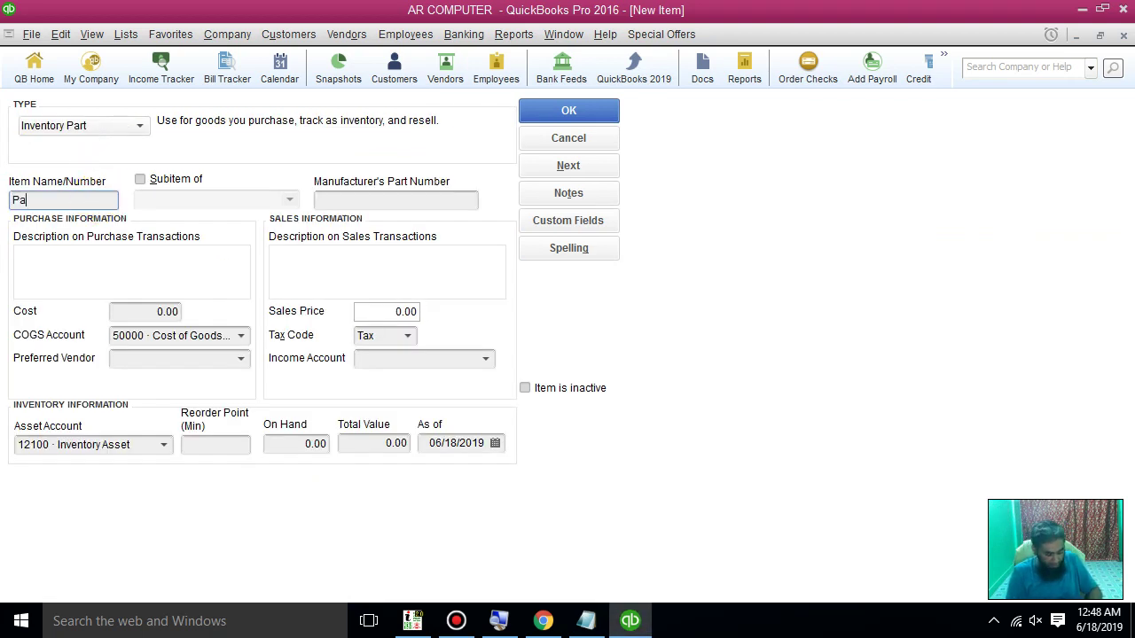
{"action": "type", "text": "cking"}
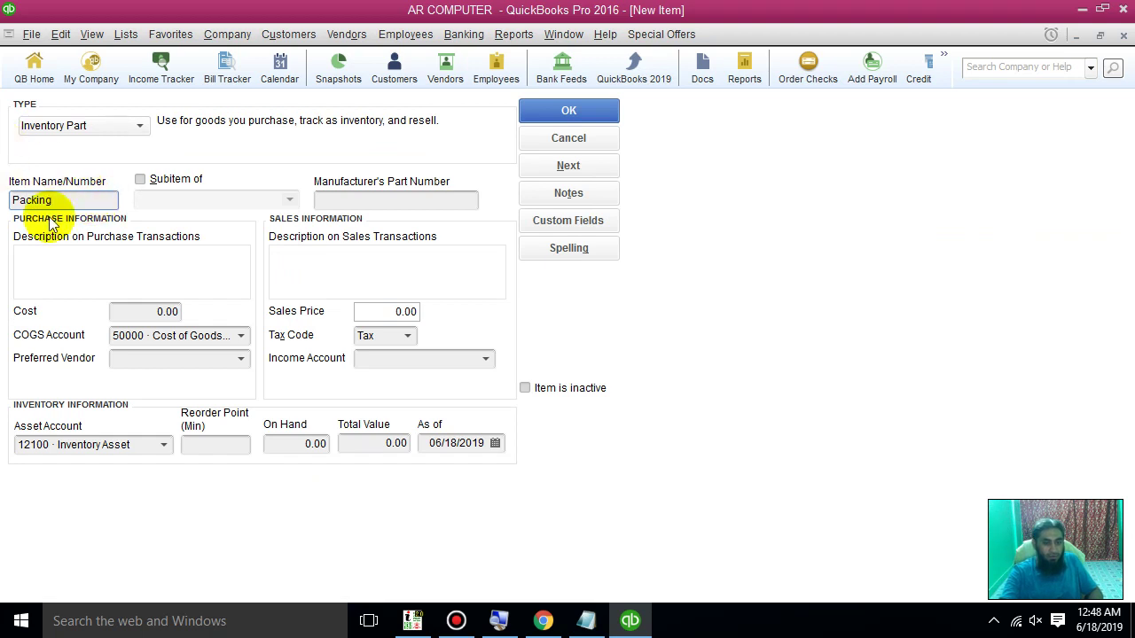
{"action": "left_click", "coordinate": [164, 312]}
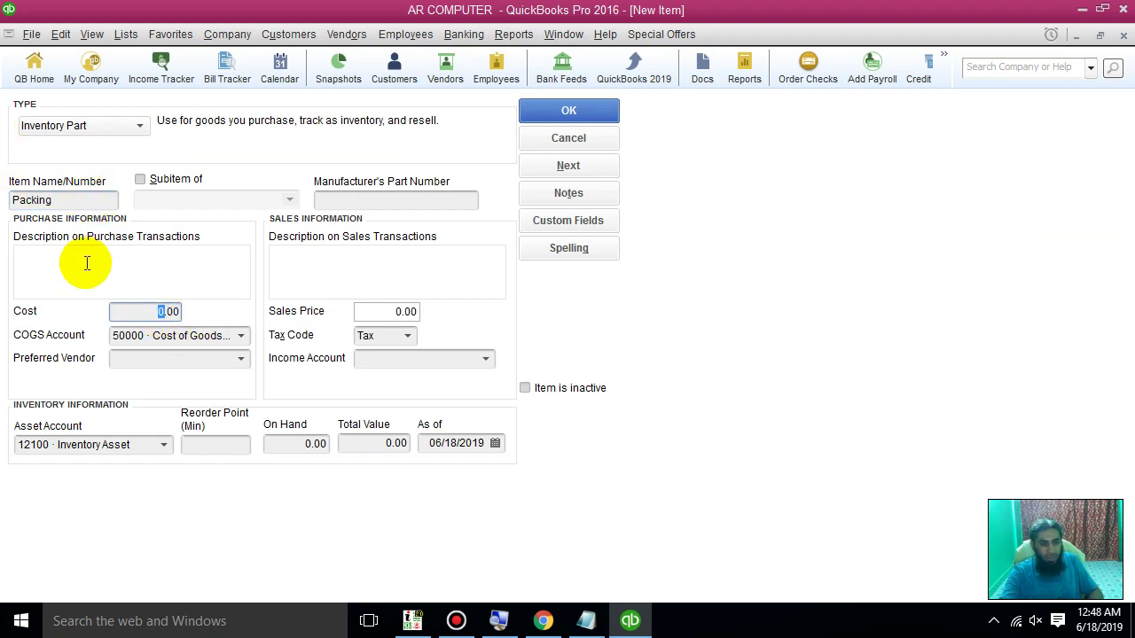
{"action": "left_click", "coordinate": [213, 259]}
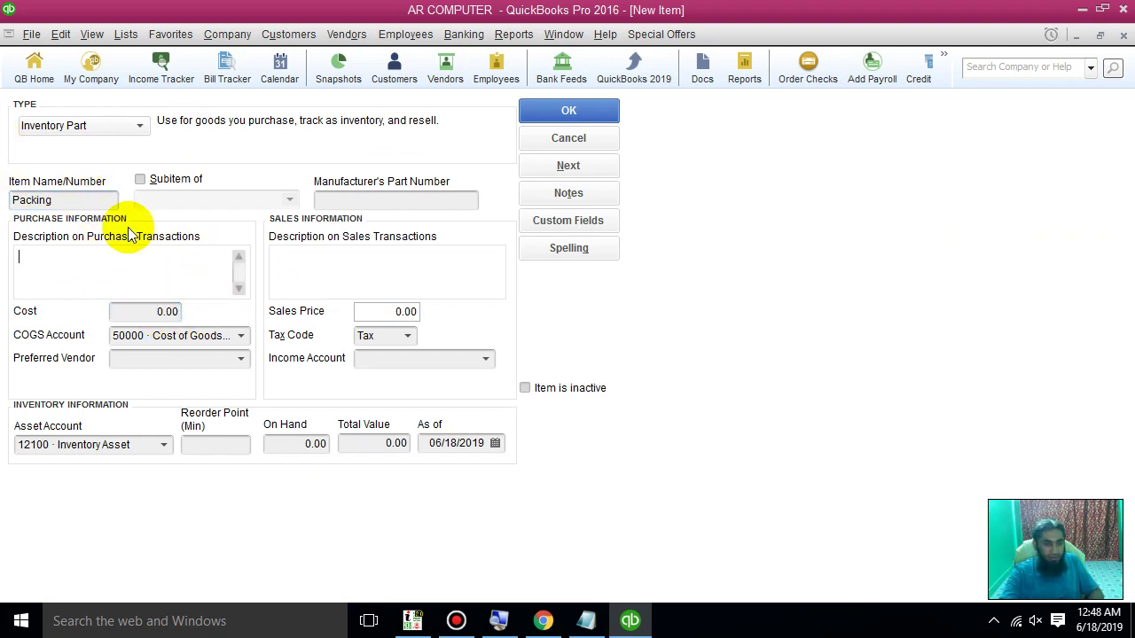
Change the Packing item's type to Non-inventory Part and mark it as used in assemblies or purchased for a specific customer:job.
{"action": "left_click", "coordinate": [109, 130]}
{"action": "left_click", "coordinate": [93, 191]}
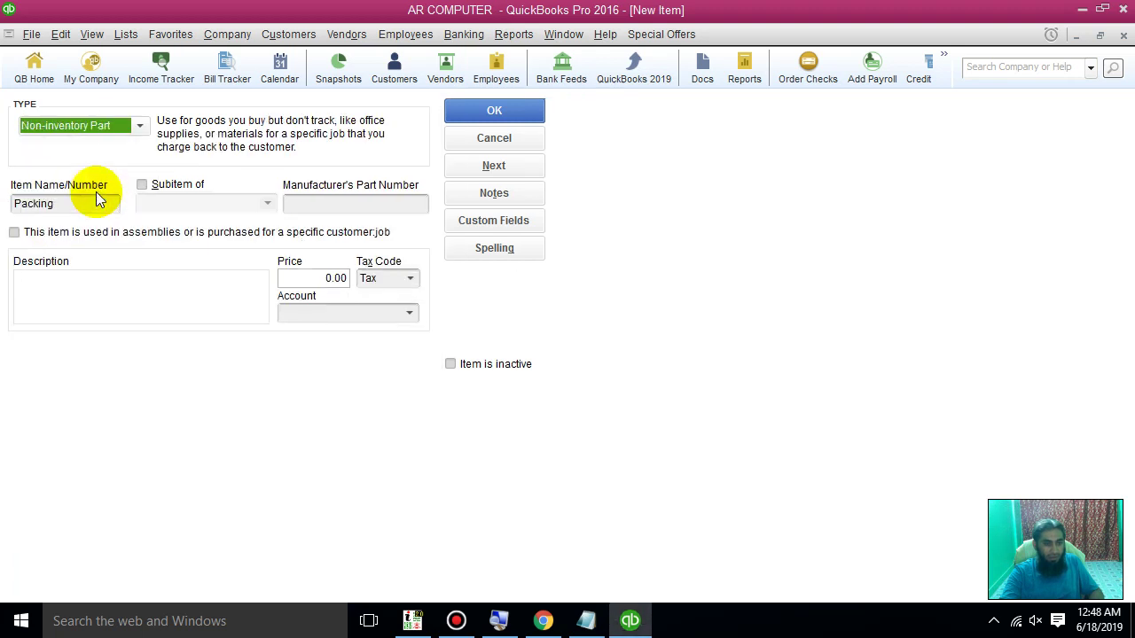
{"action": "left_click", "coordinate": [90, 202]}
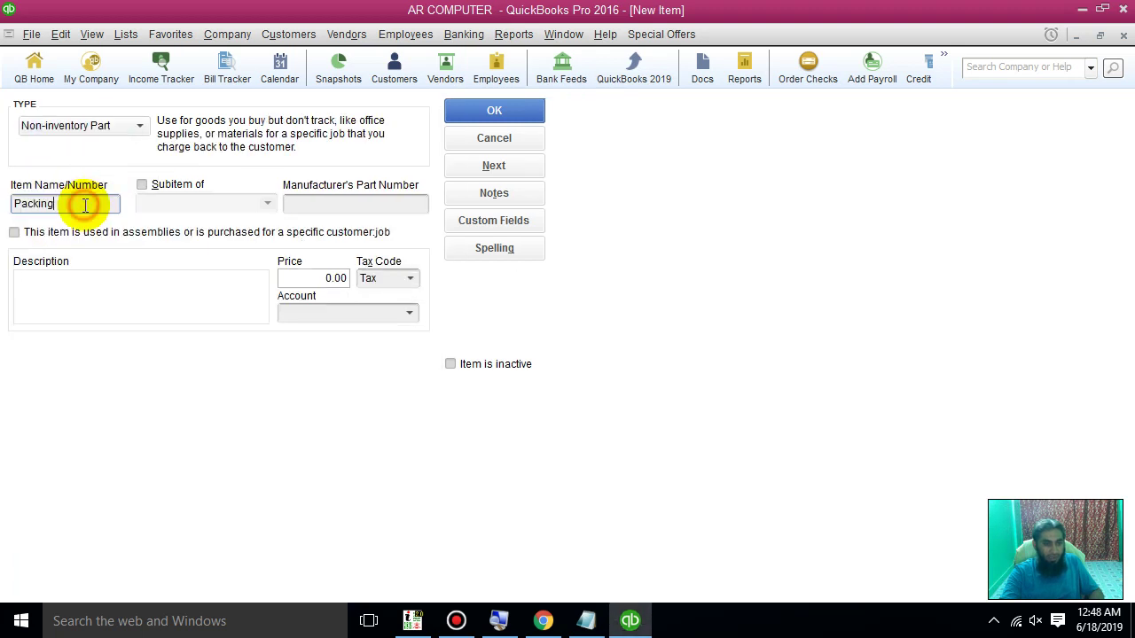
{"action": "left_click", "coordinate": [16, 233]}
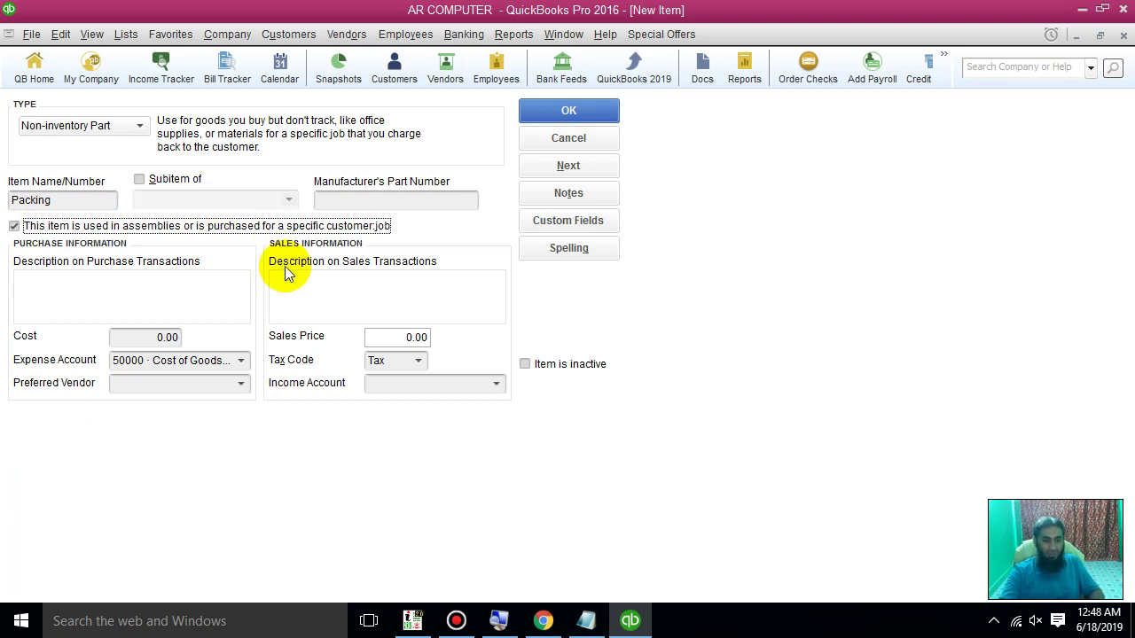
Set both the purchase cost and the sales price of the Packing item to 5.00.
{"action": "double_click", "coordinate": [163, 337]}
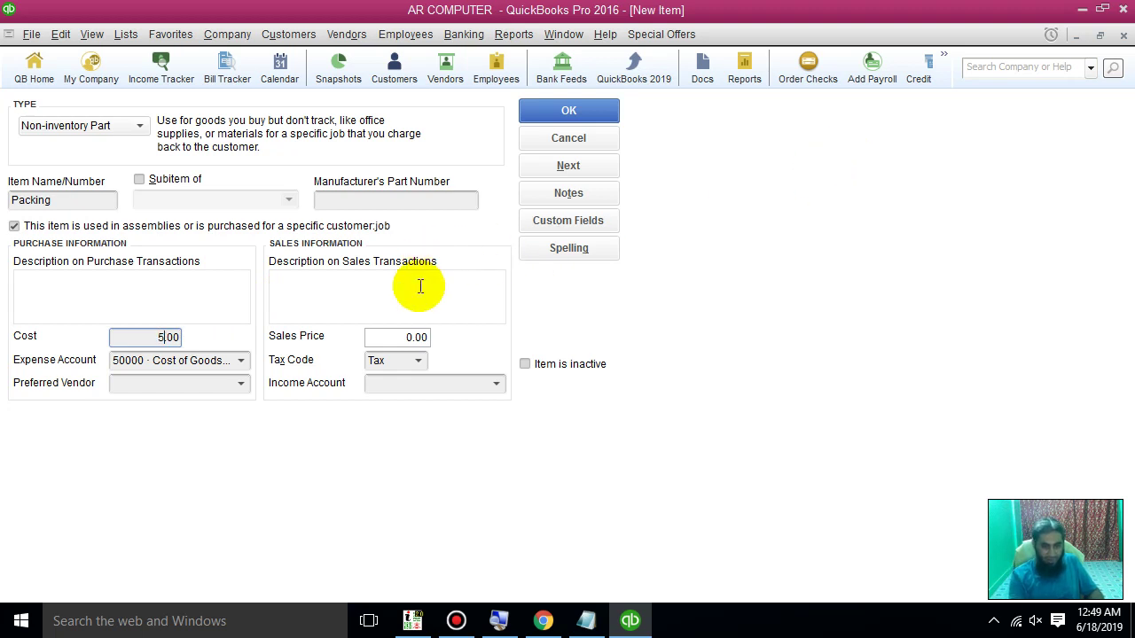
{"action": "left_click", "coordinate": [412, 337]}
{"action": "double_click", "coordinate": [412, 336]}
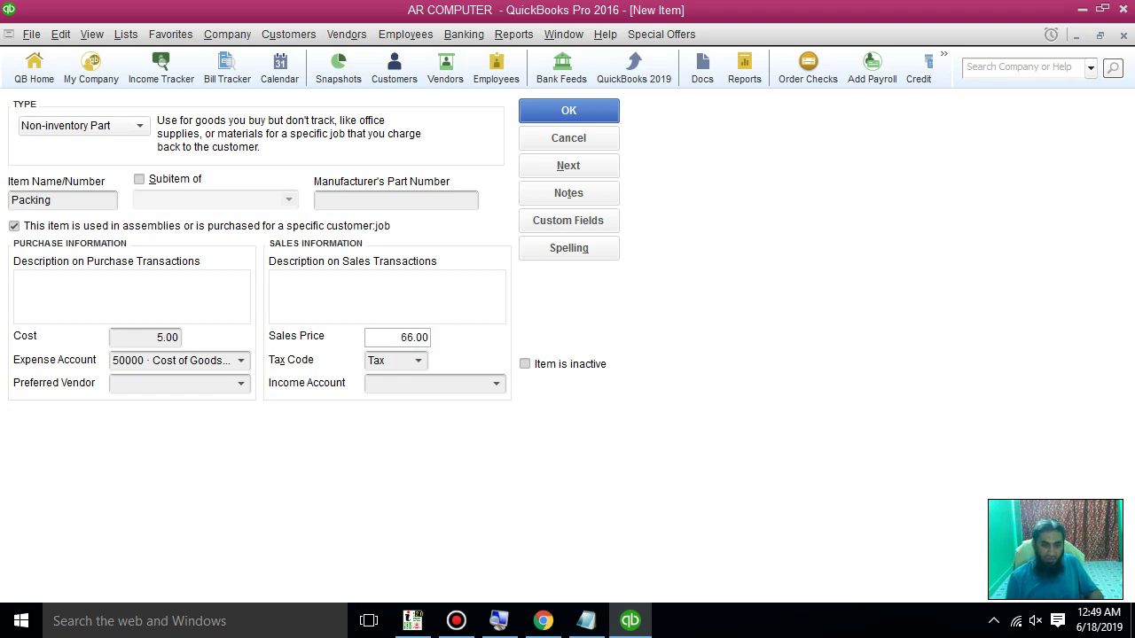
{"action": "key", "text": "BackSpace"}
{"action": "type", "text": "5"}
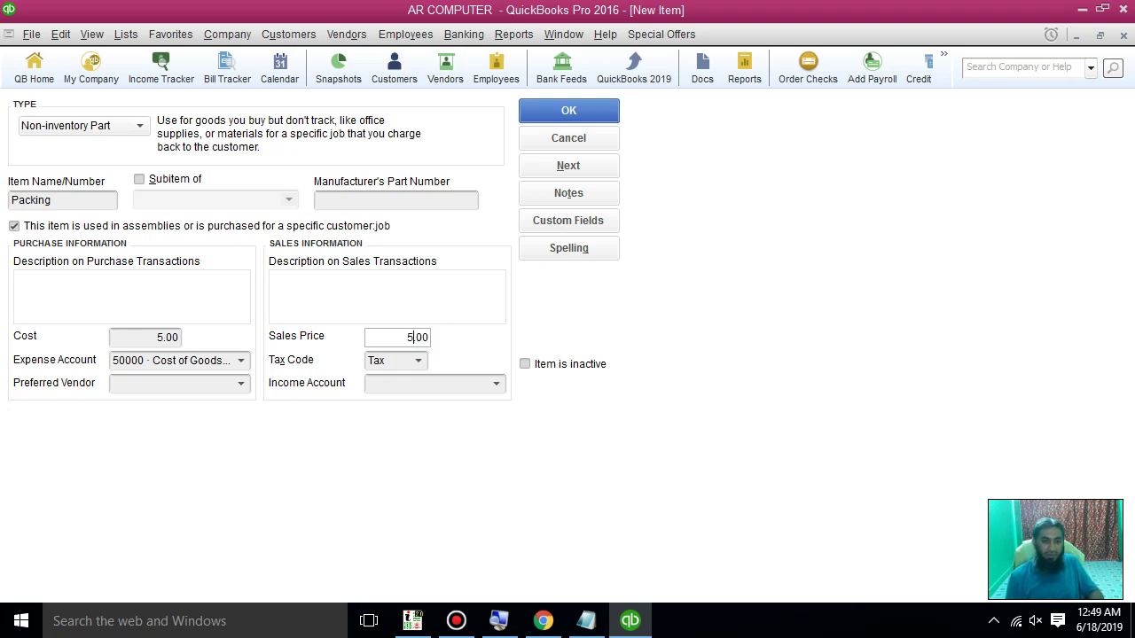
Assign the Packing item to the 42700 Other Income account for sales and save the item.
{"action": "left_click", "coordinate": [241, 362]}
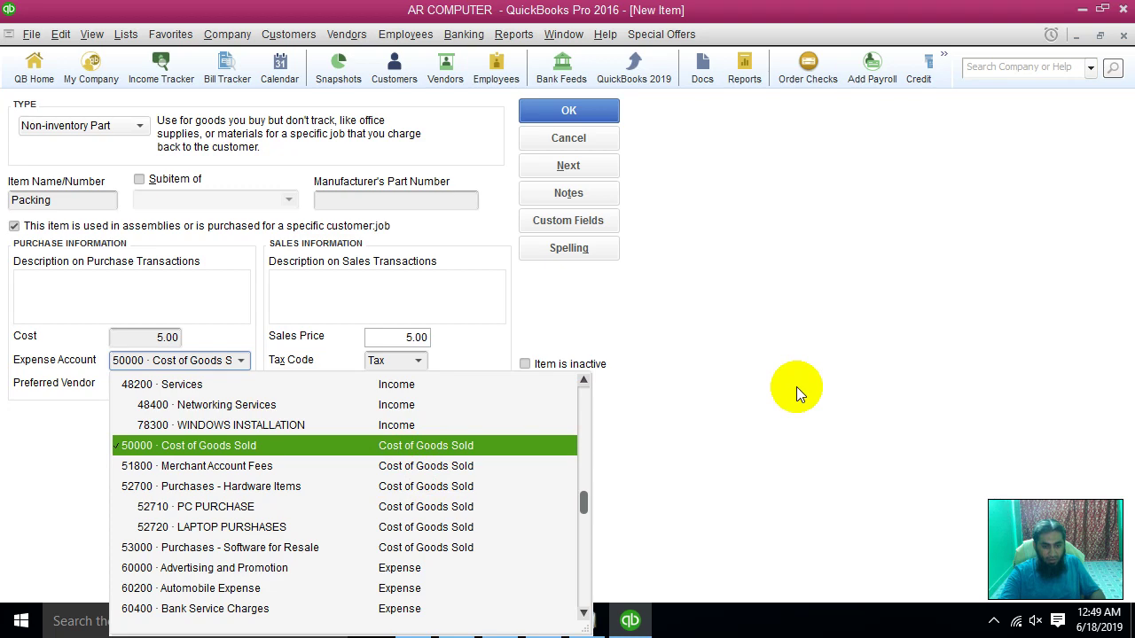
{"action": "left_click", "coordinate": [796, 386]}
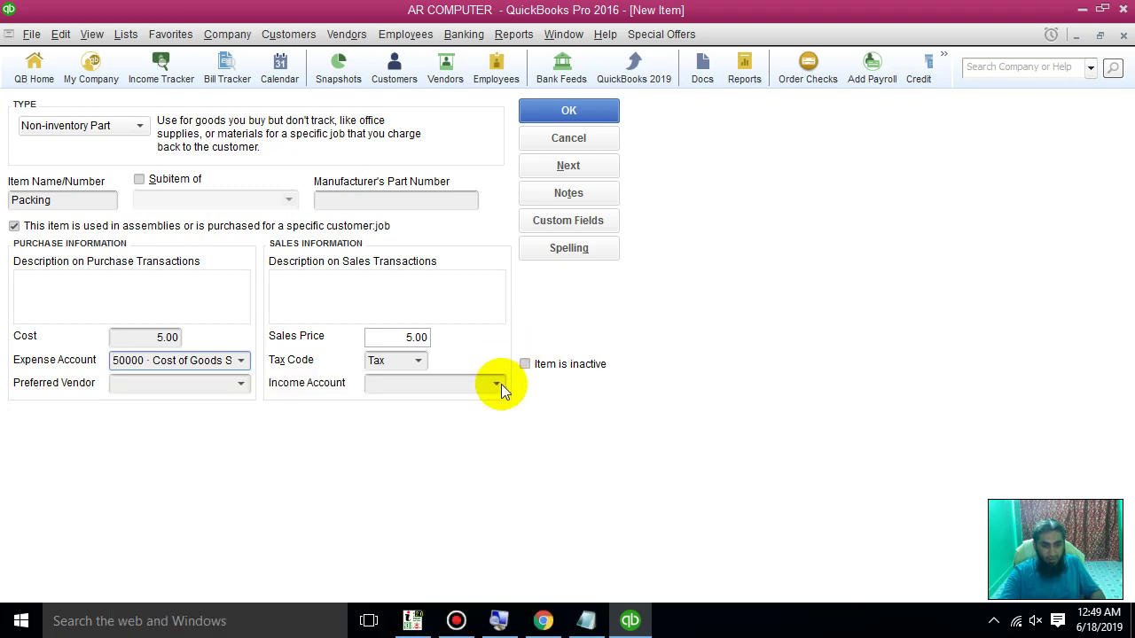
{"action": "left_click", "coordinate": [497, 383]}
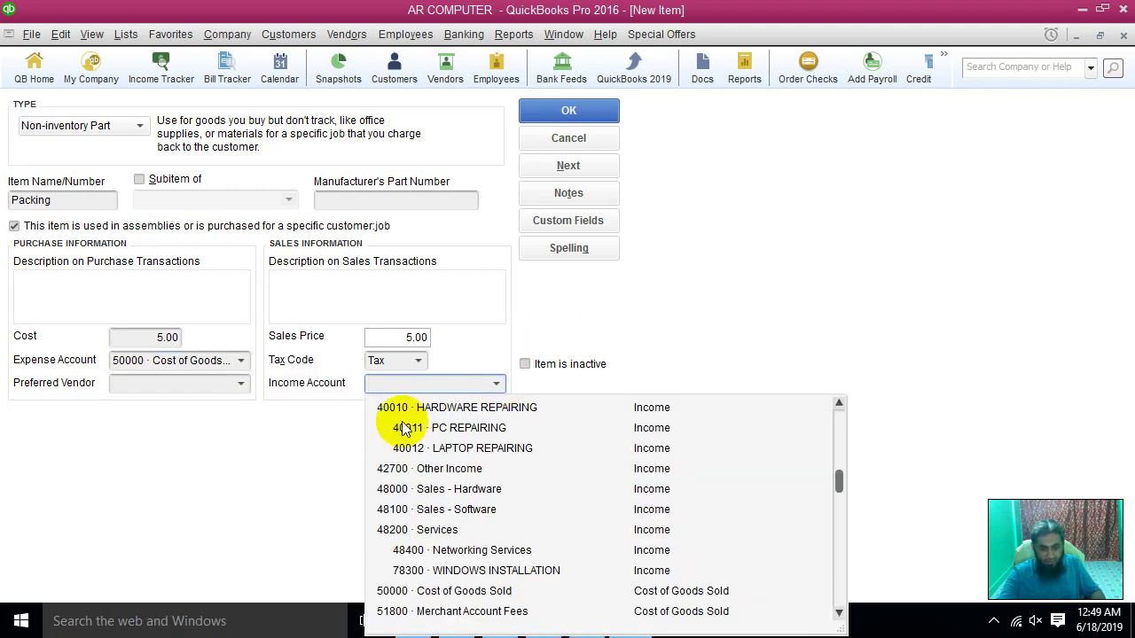
{"action": "scroll", "coordinate": [532, 585], "scroll_direction": "up", "scroll_amount": 1}
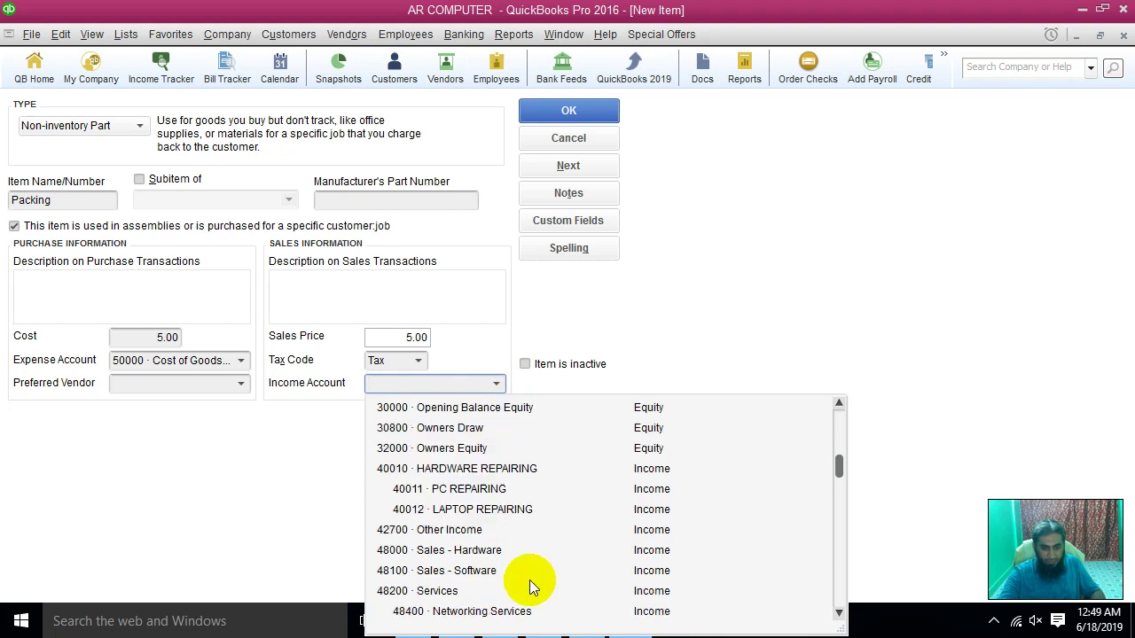
{"action": "scroll", "coordinate": [532, 587], "scroll_direction": "up", "scroll_amount": 1}
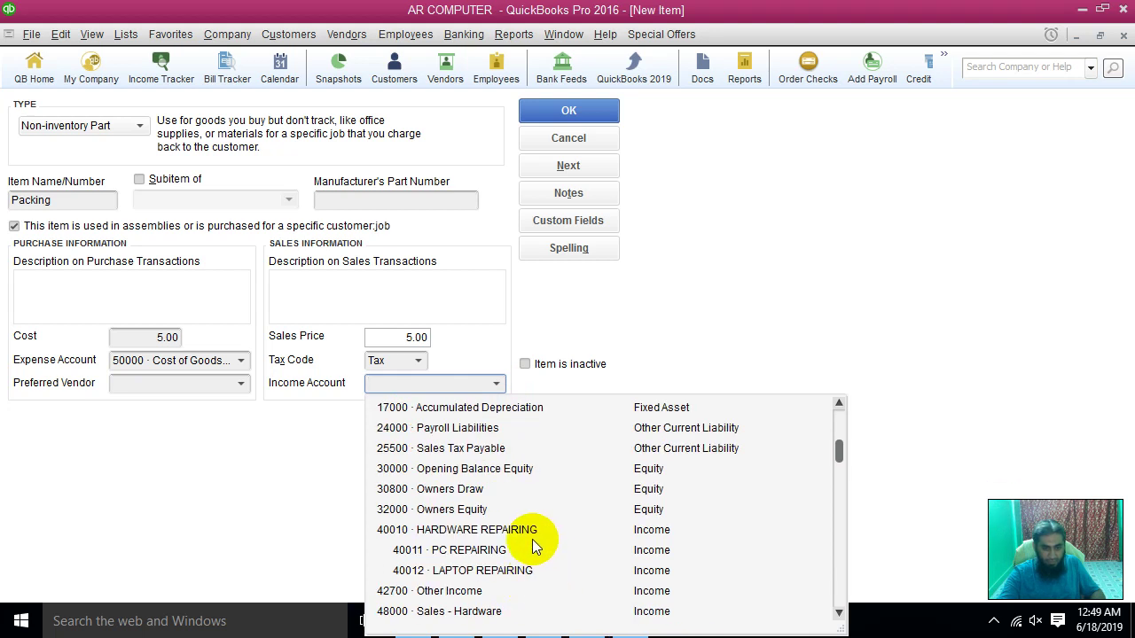
{"action": "scroll", "coordinate": [505, 537], "scroll_direction": "down", "scroll_amount": 1}
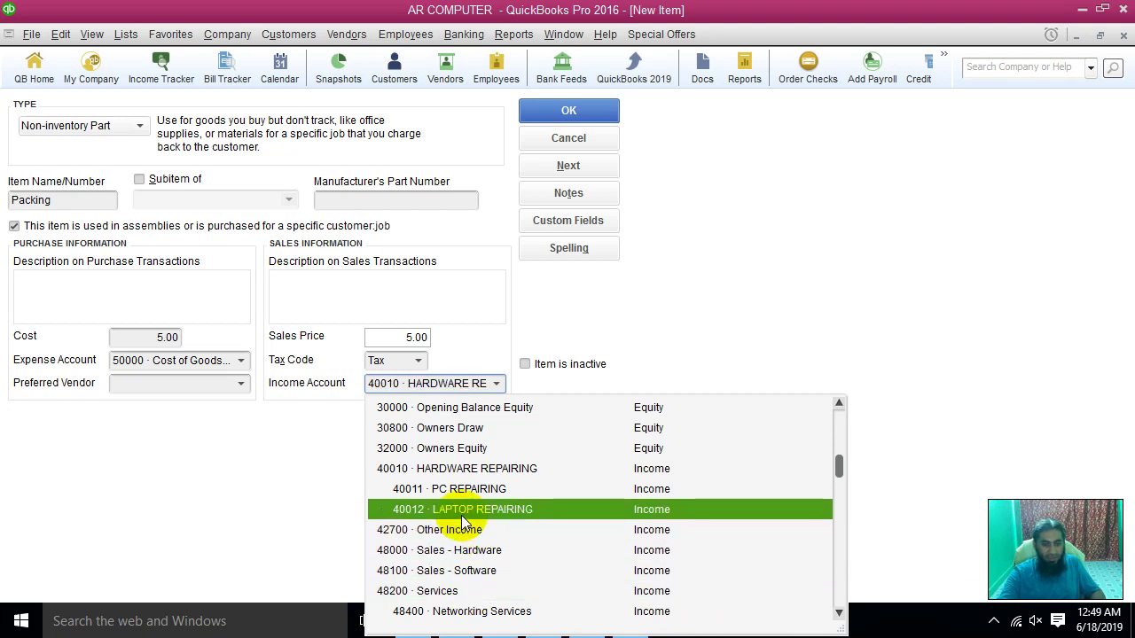
{"action": "left_click", "coordinate": [461, 531]}
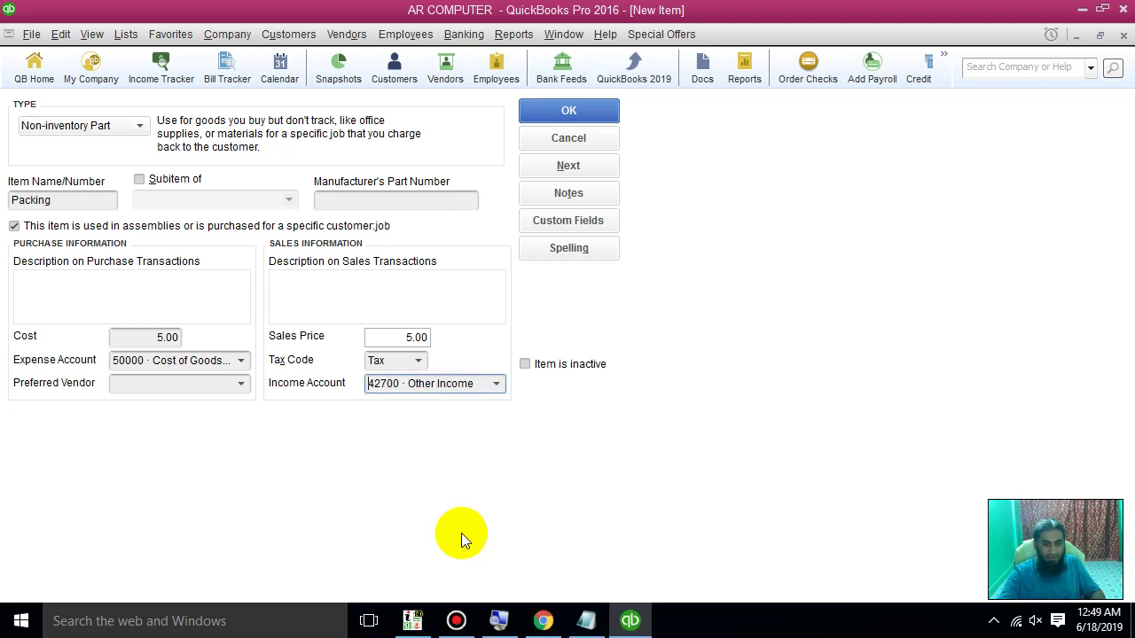
{"action": "left_click", "coordinate": [568, 110]}
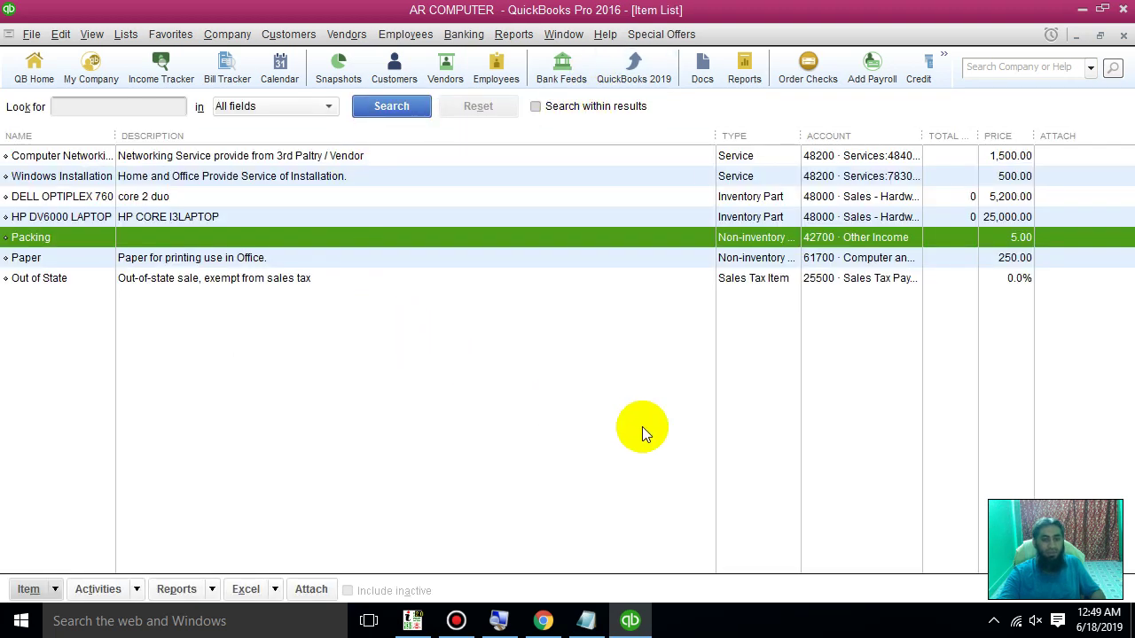
{"action": "left_click", "coordinate": [641, 426]}
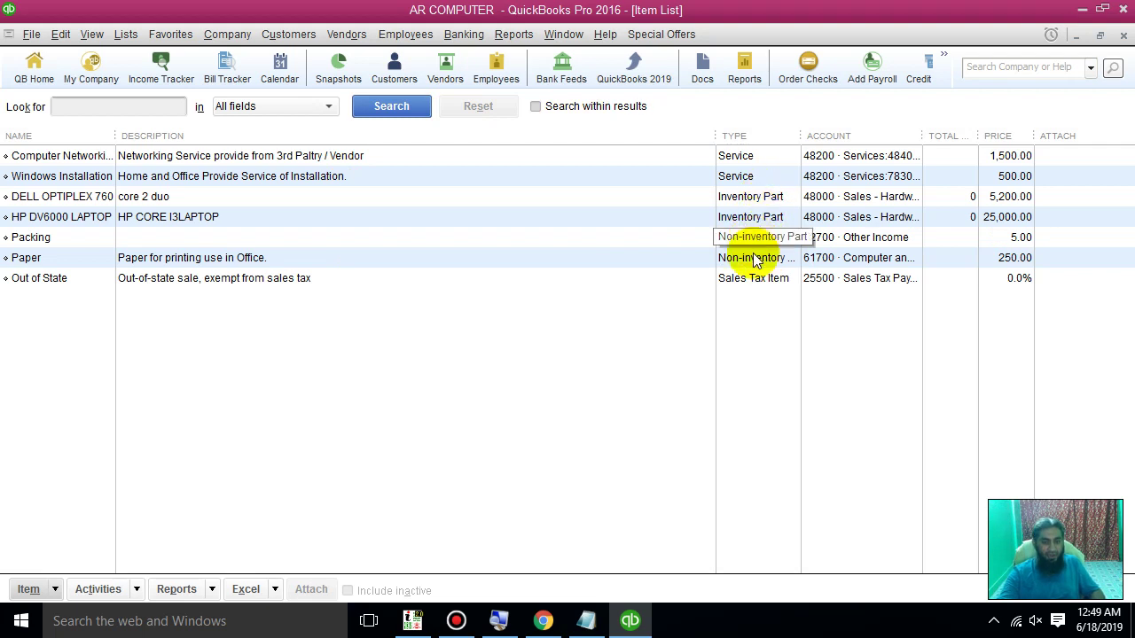
{"action": "left_click", "coordinate": [798, 348]}
{"action": "mouse_move", "coordinate": [711, 7]}
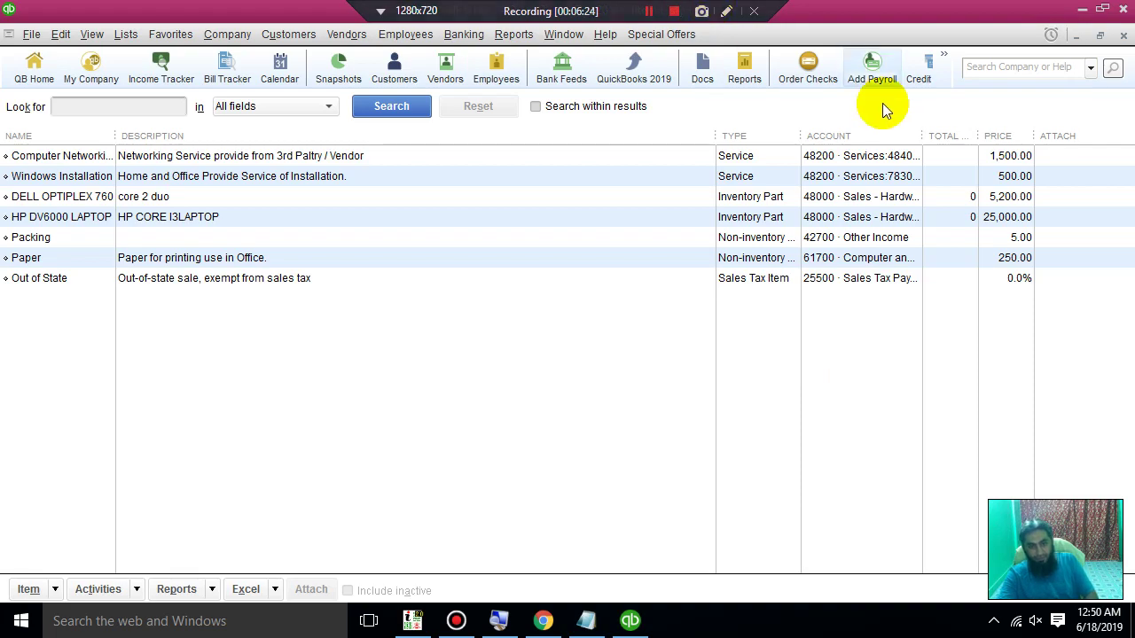